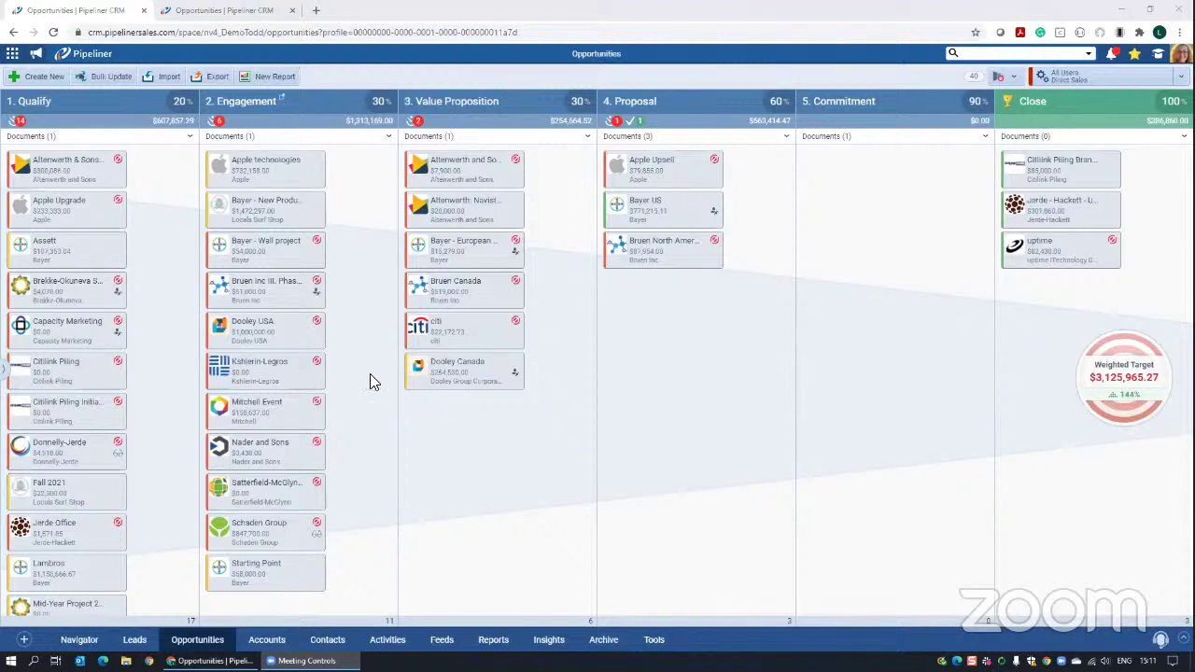
- Open the "Bayer - New Product - dump truck" opportunity in the Engagement stage and try to archive it as lost without a reason
drag(266, 205, 301, 204)
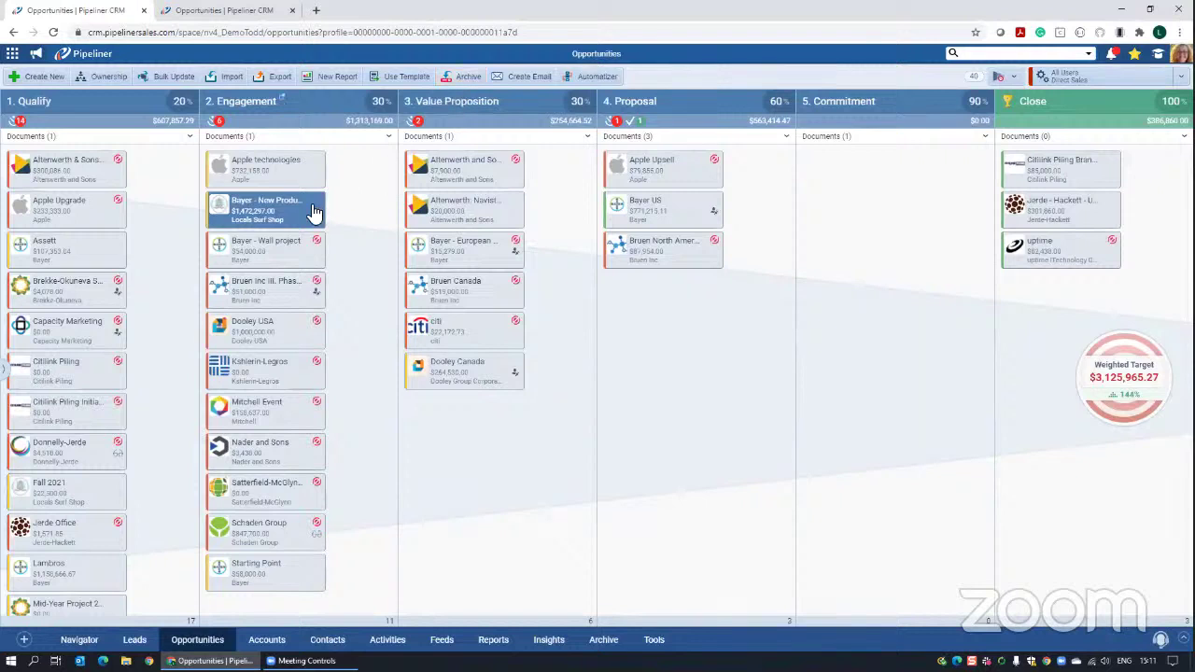
mouse_move(313, 213)
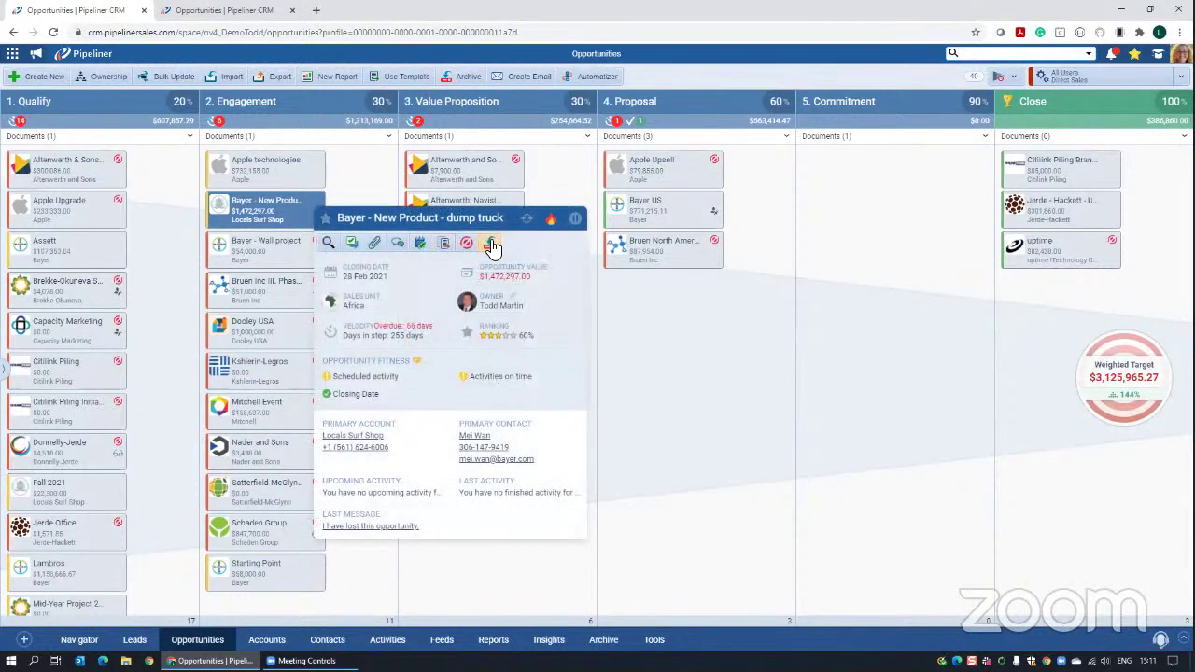
double_click(302, 215)
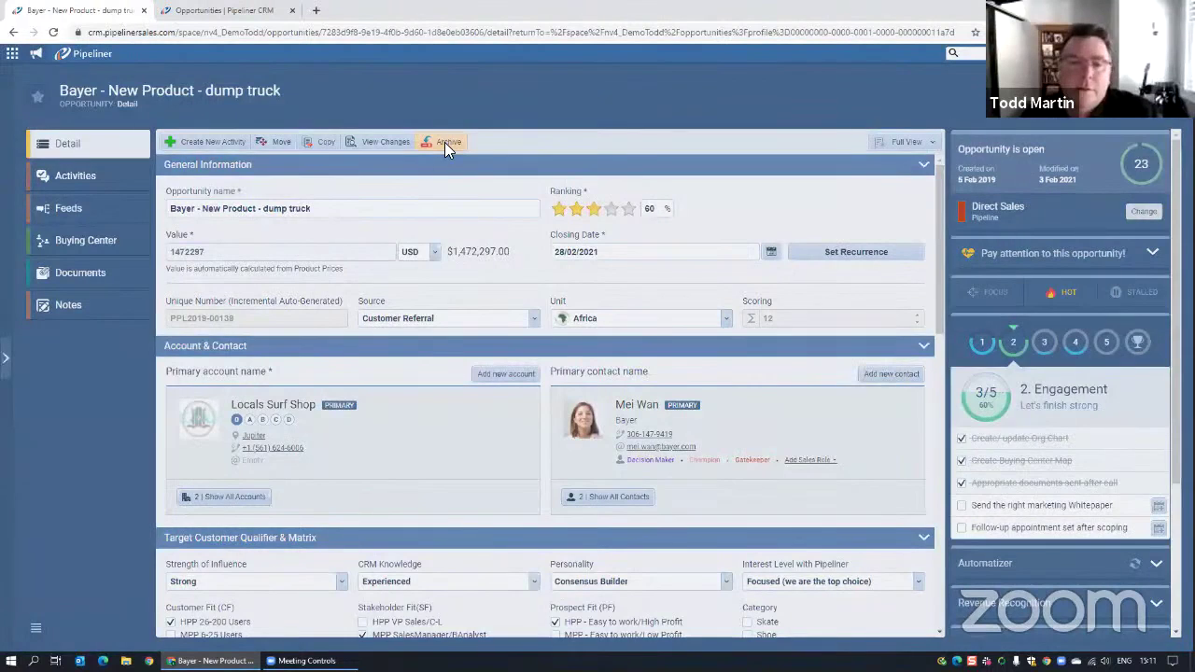
click(444, 142)
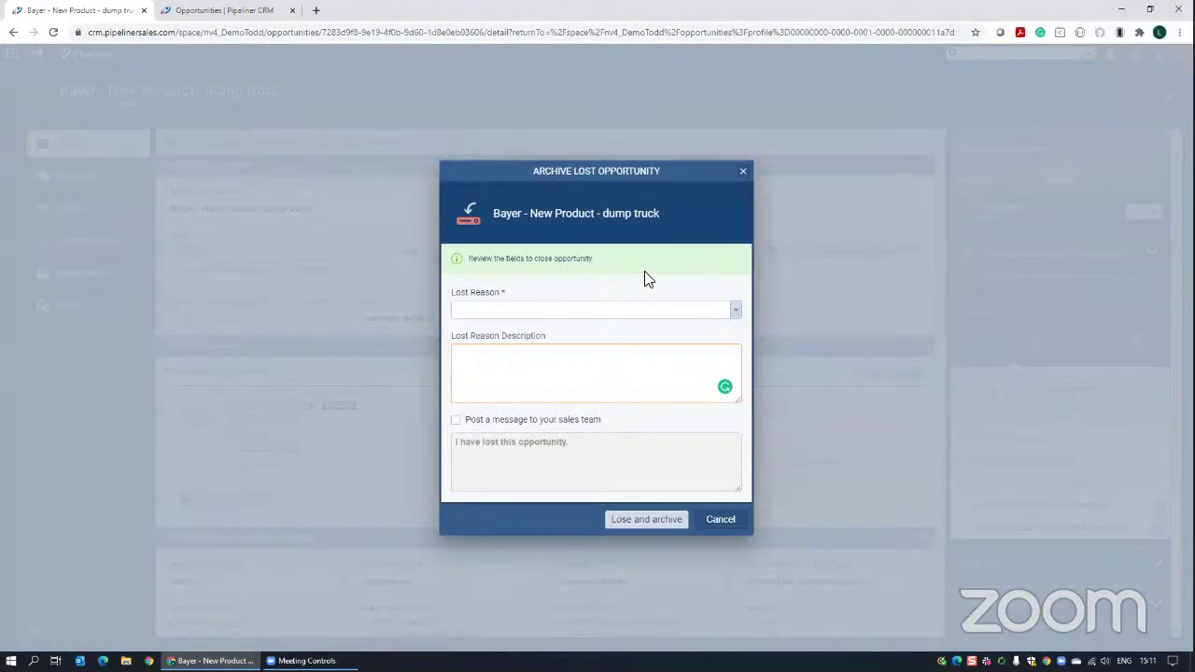
click(687, 517)
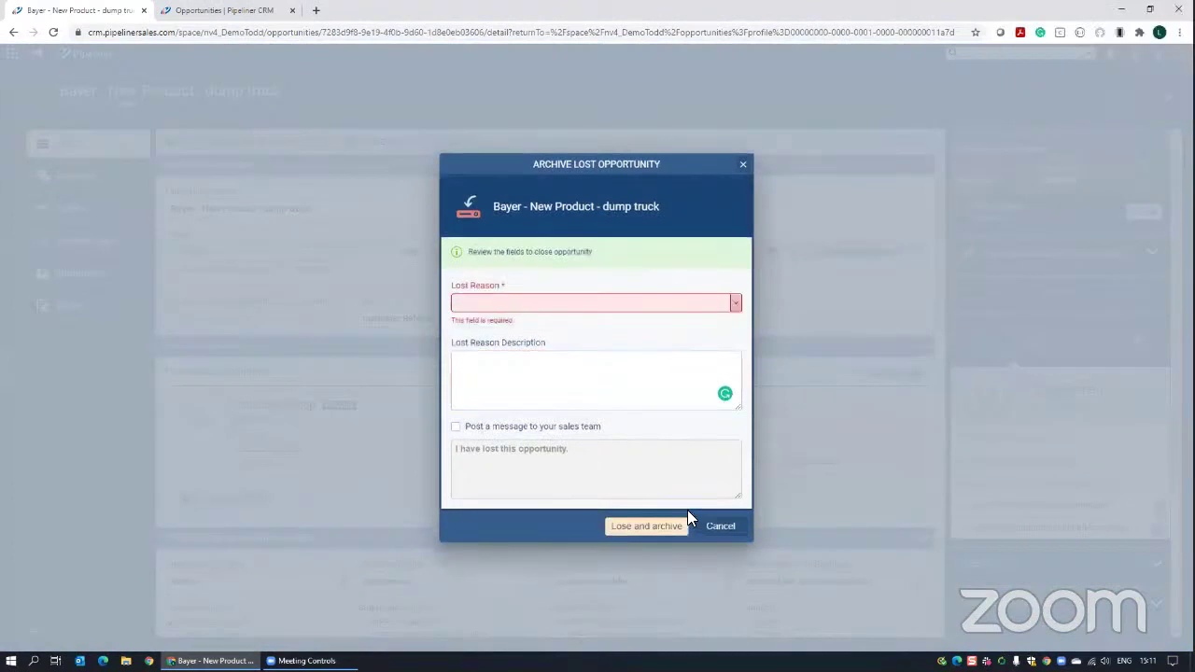
- Set the lost reason for the Bayer opportunity to Price
click(737, 304)
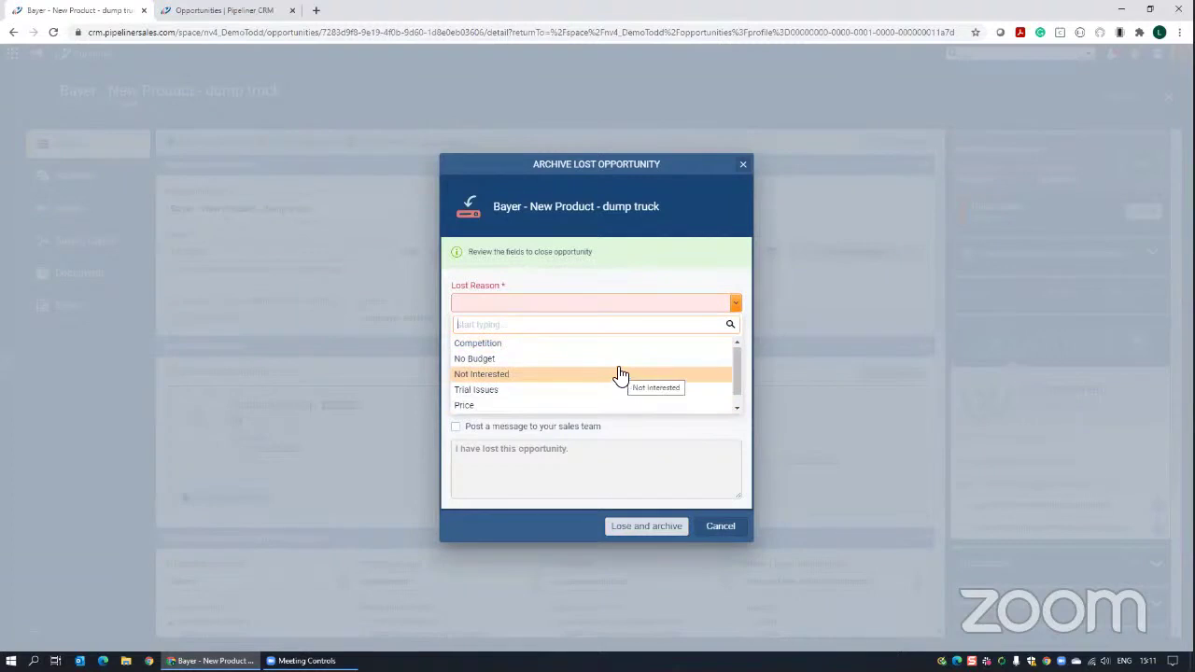
key(Up)
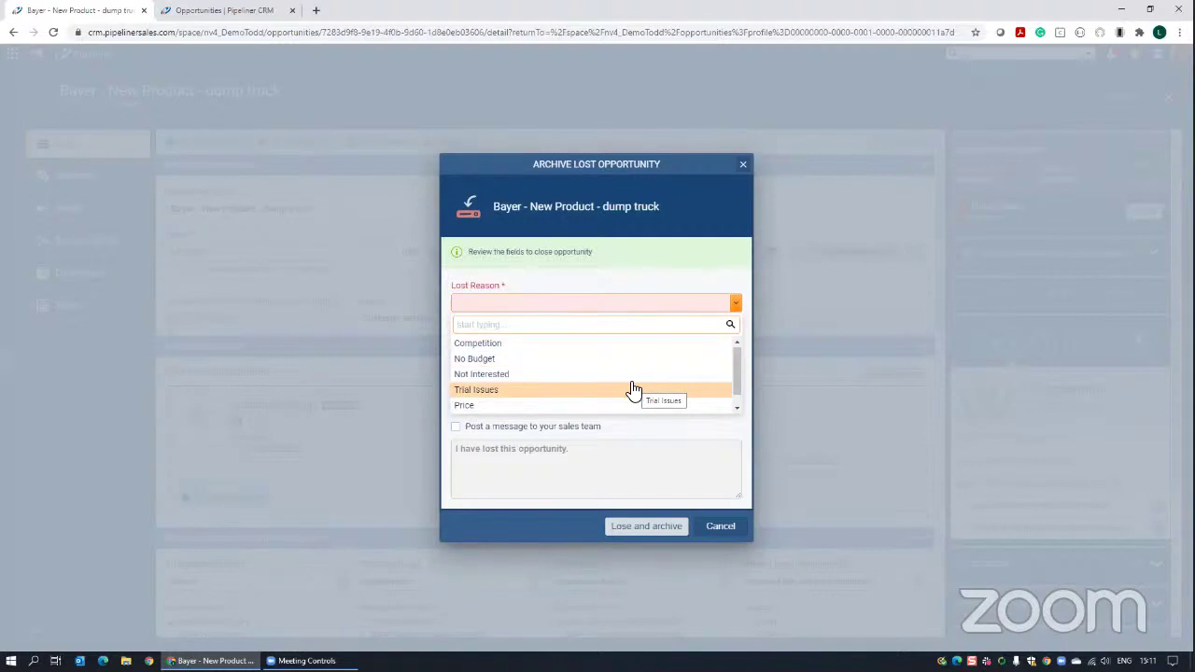
click(561, 405)
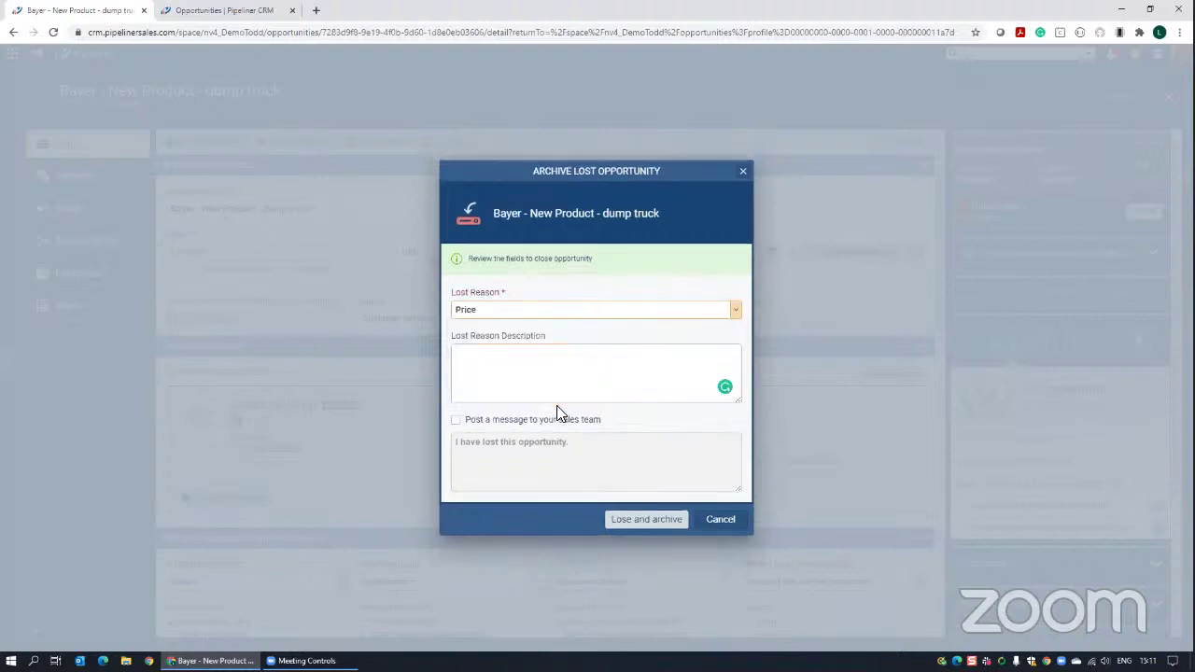
- Enter "no budget right now" as the lost reason description and archive the opportunity as lost
click(540, 376)
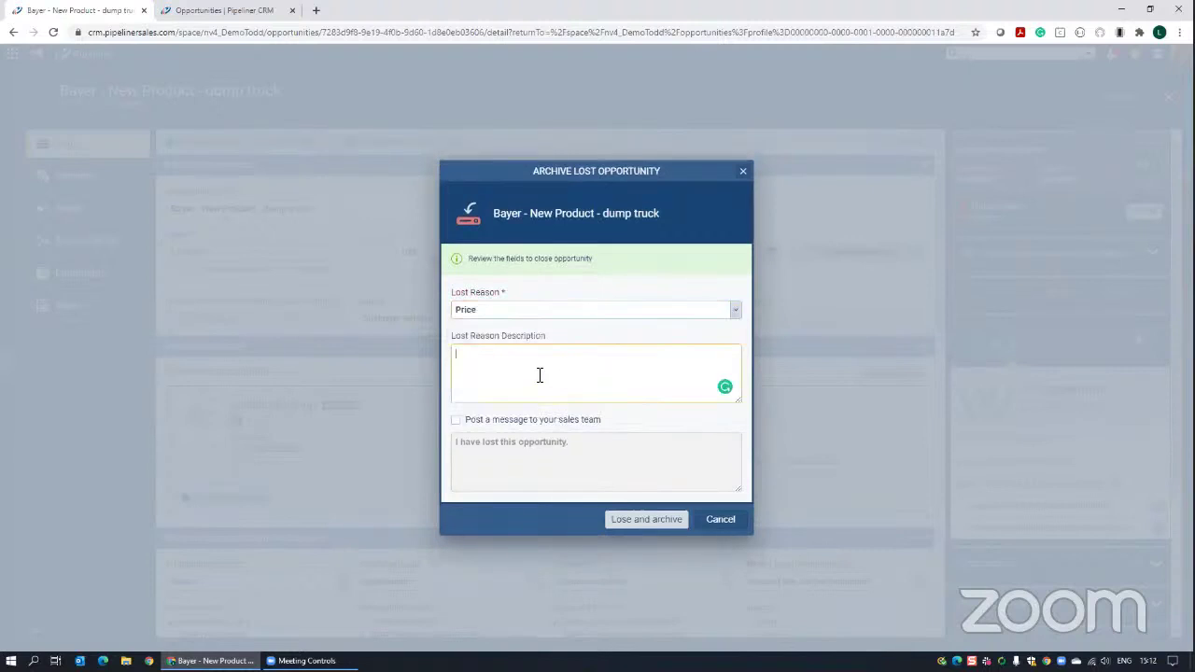
text(no)
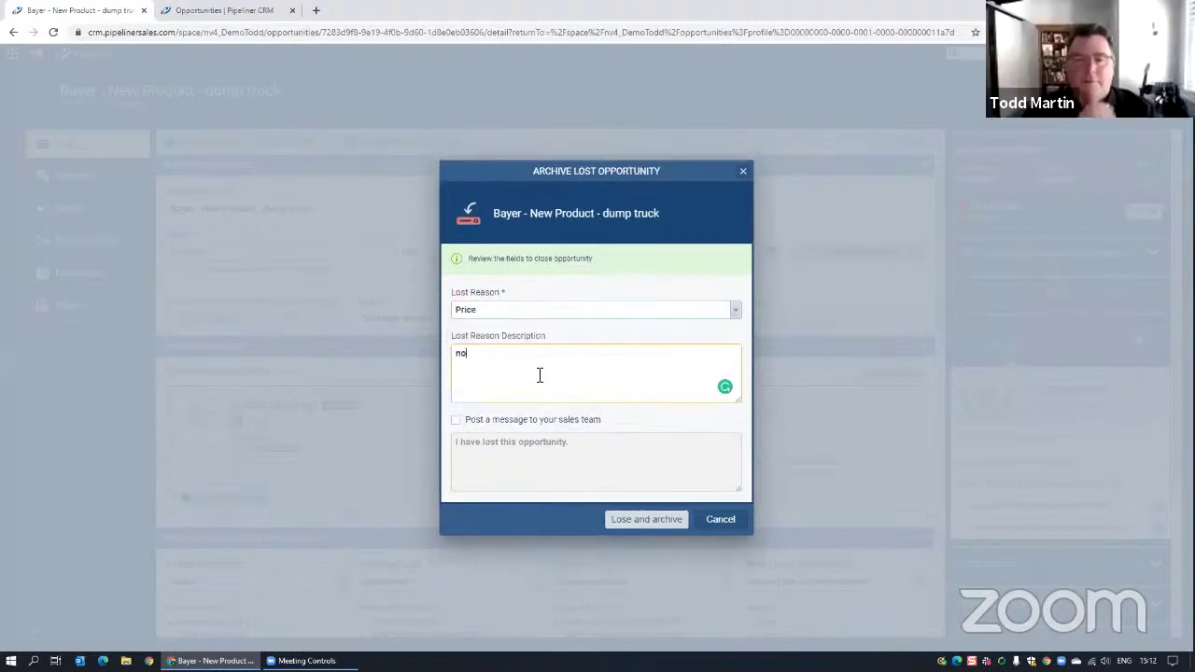
text( budget ri)
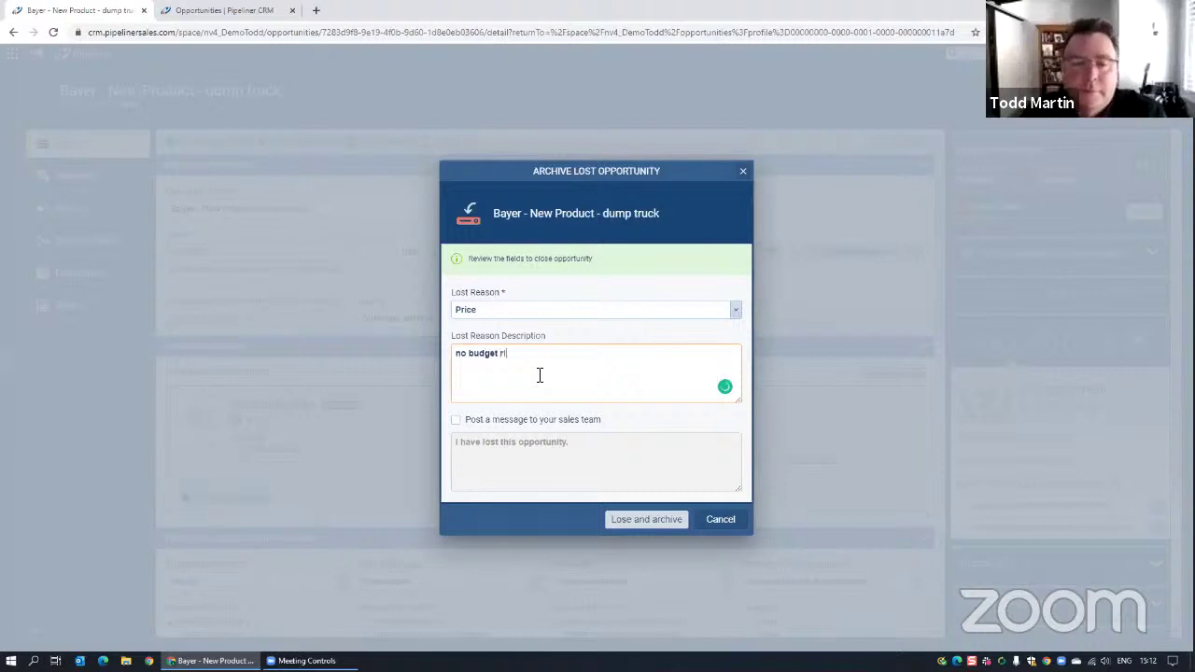
text(ght now)
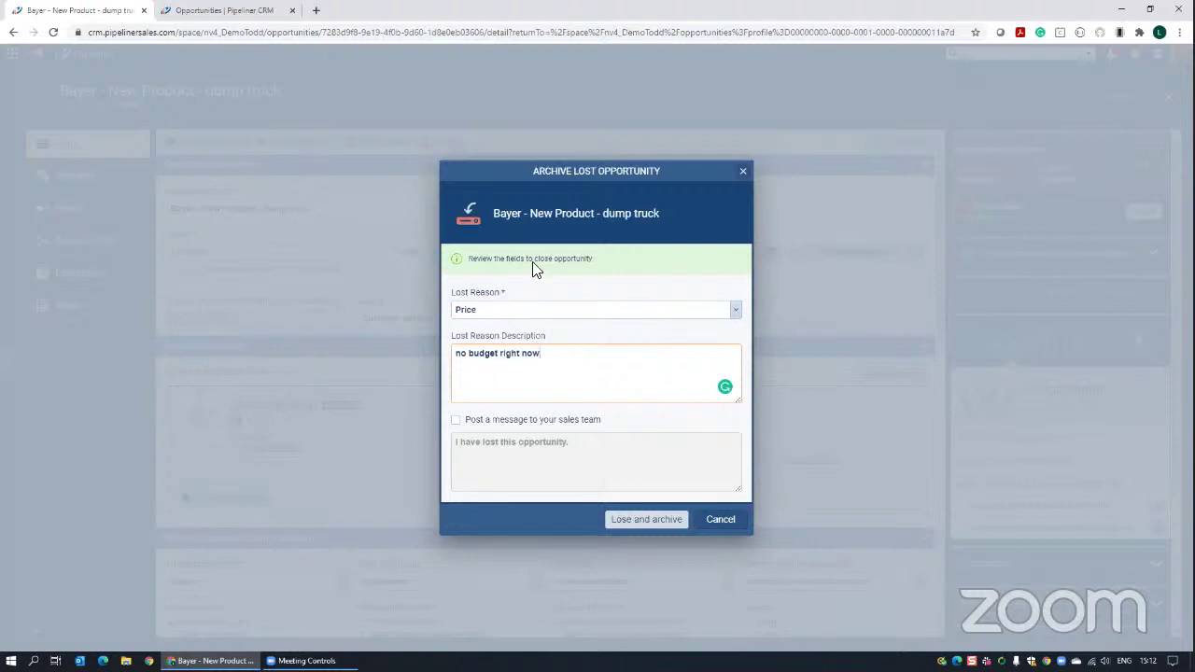
click(671, 520)
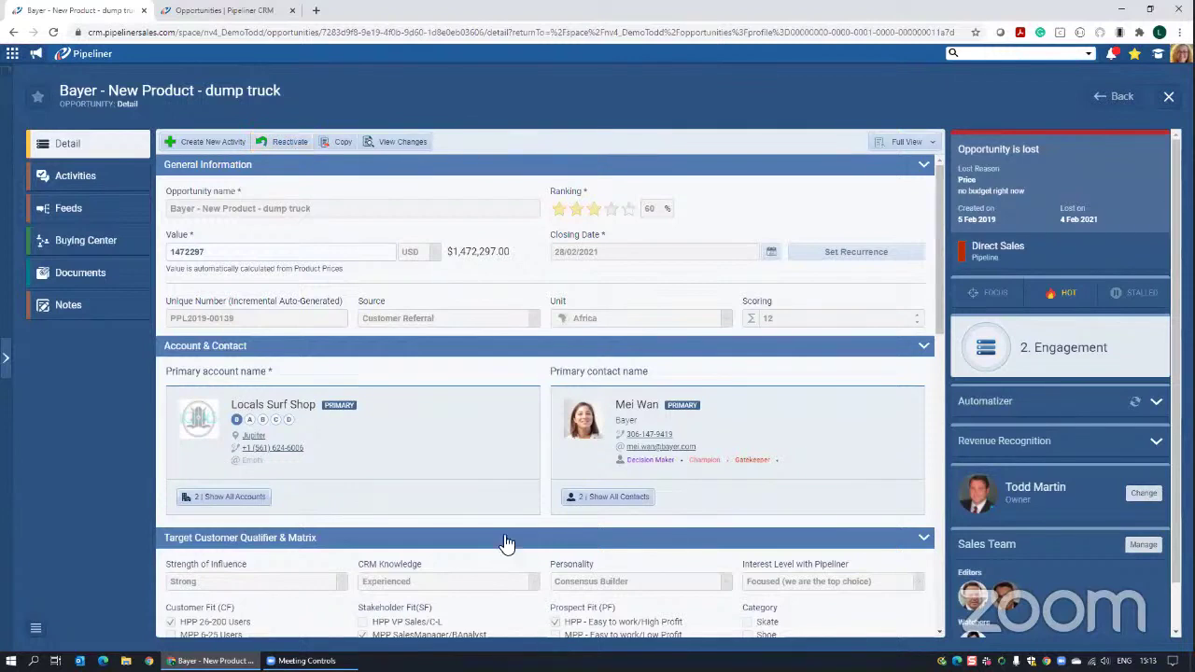
- Start reactivating the lost opportunity and cancel at the new closing date
click(282, 142)
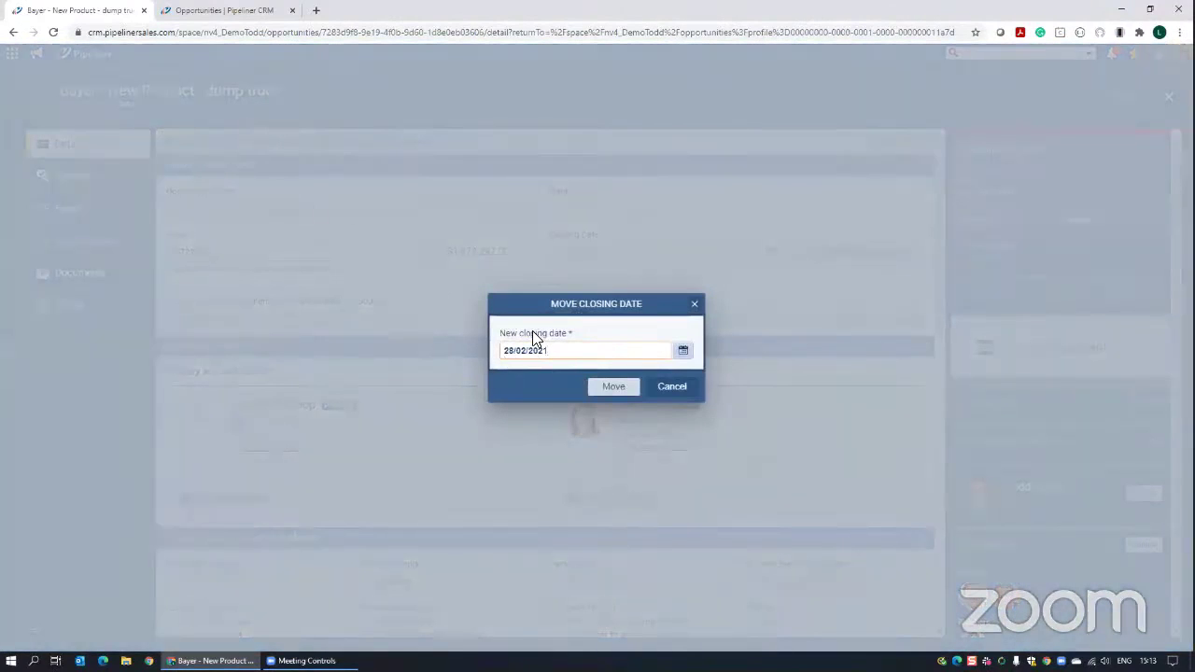
click(673, 387)
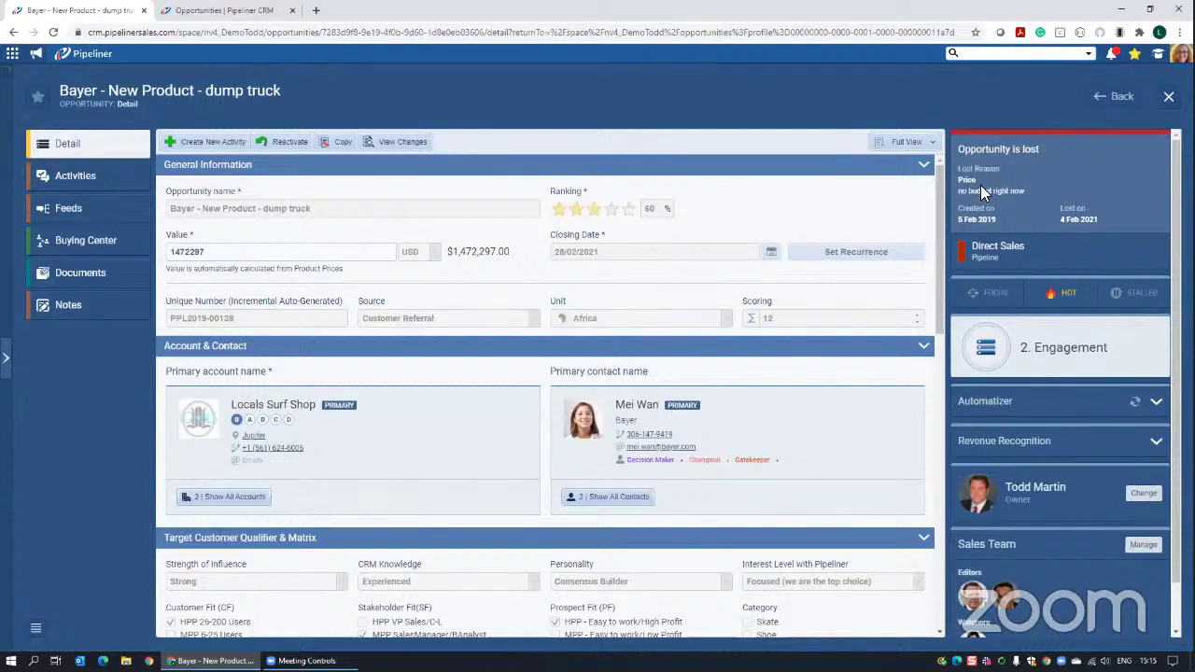
- Review the lost reason and its description on the archived opportunity, and close the record
drag(983, 183, 960, 180)
drag(1031, 191, 958, 191)
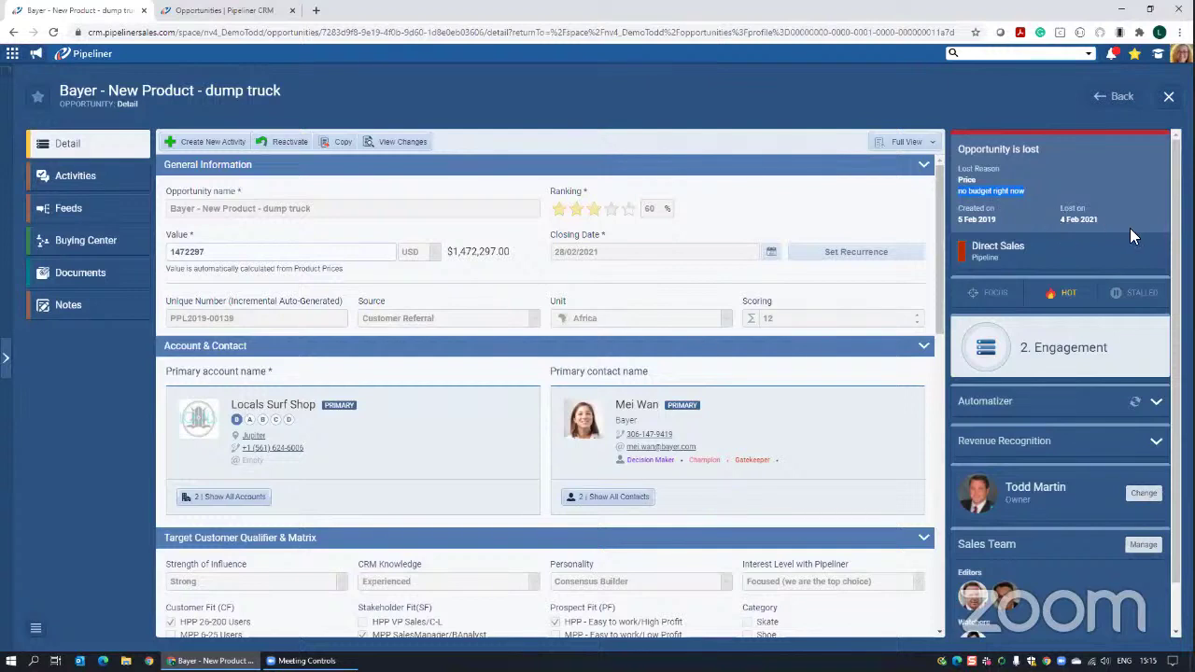
click(1170, 101)
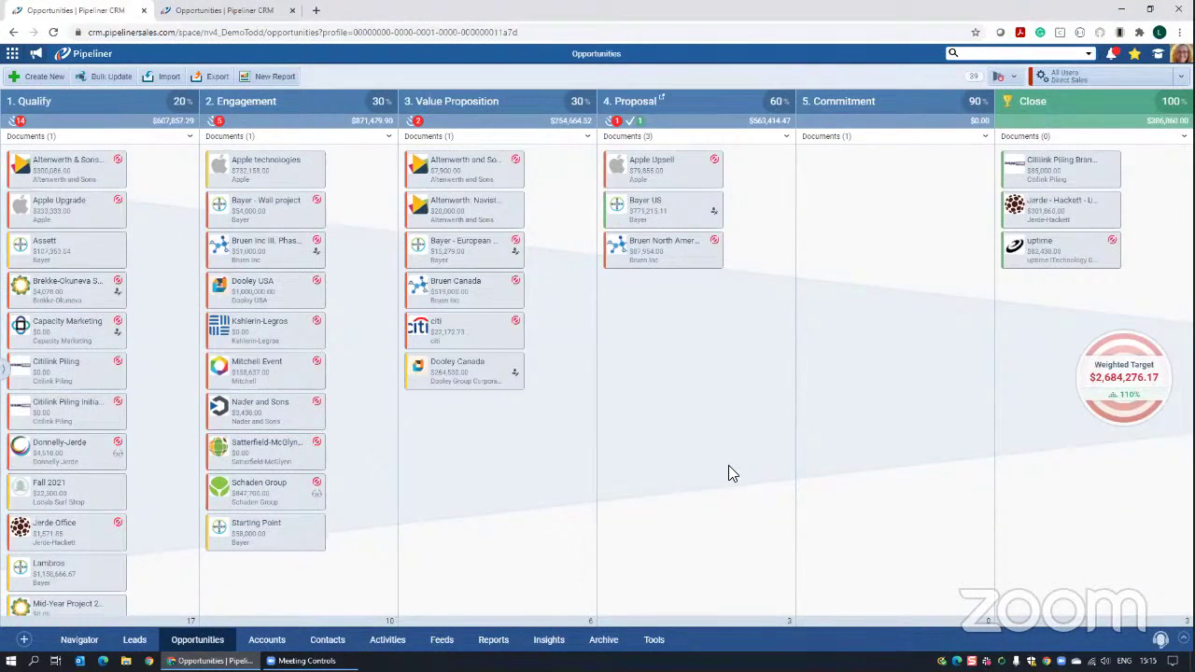
- Compare the archived opportunities with the open opportunities pipeline, ending in the archive
click(605, 643)
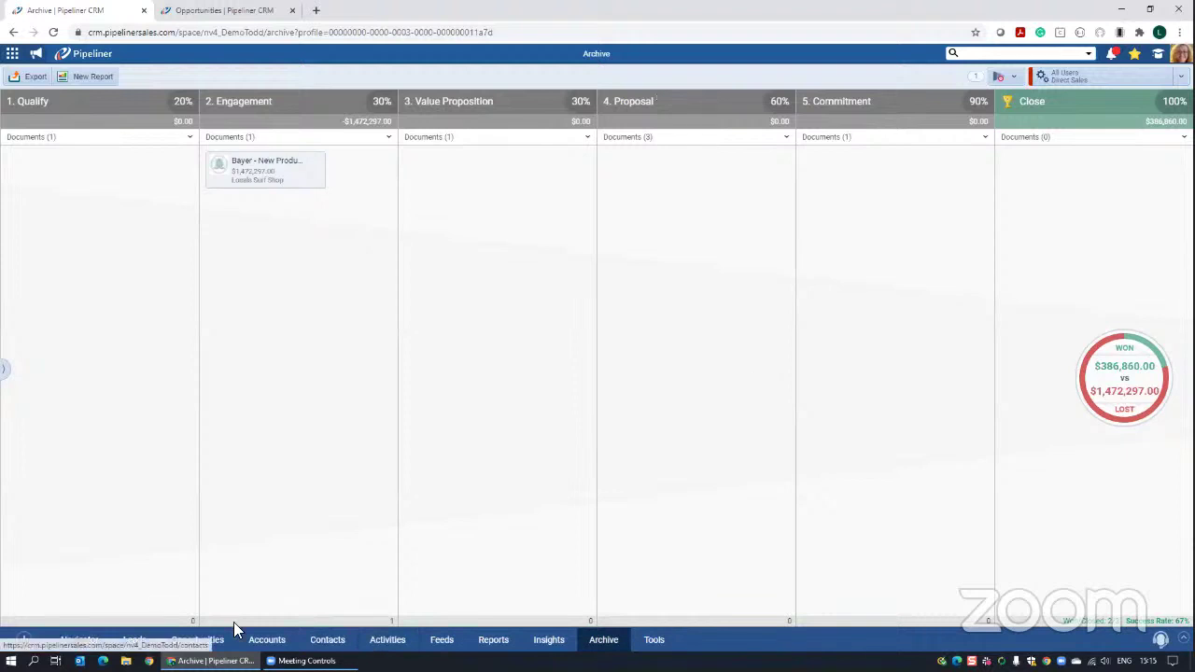
click(204, 643)
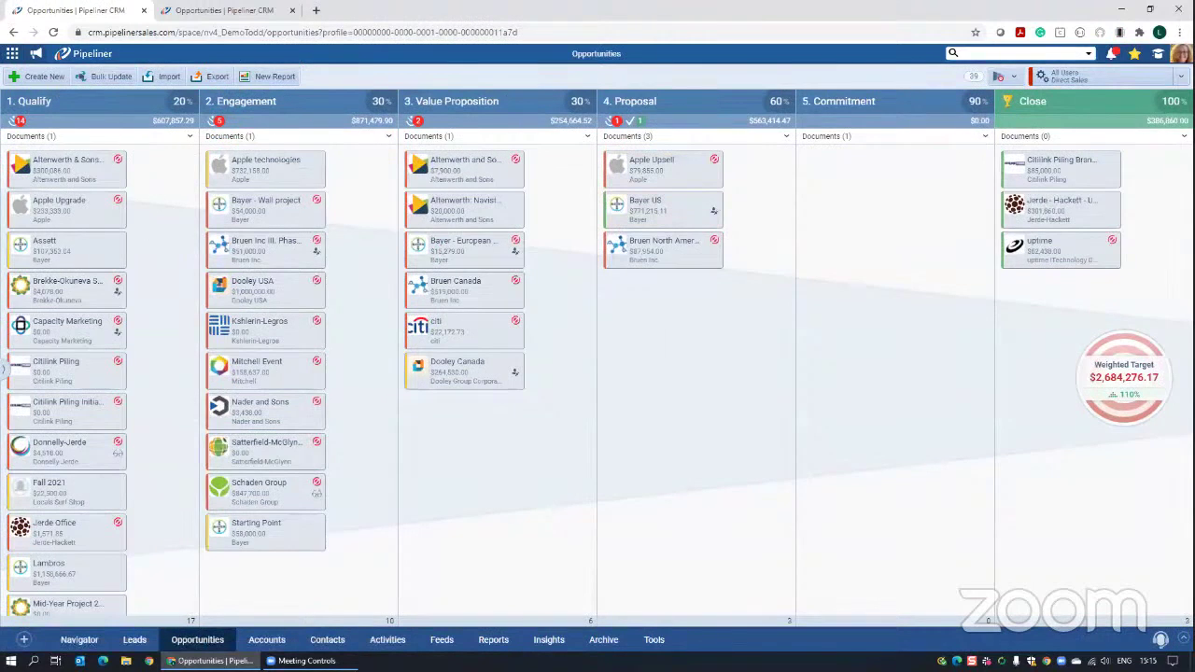
click(605, 643)
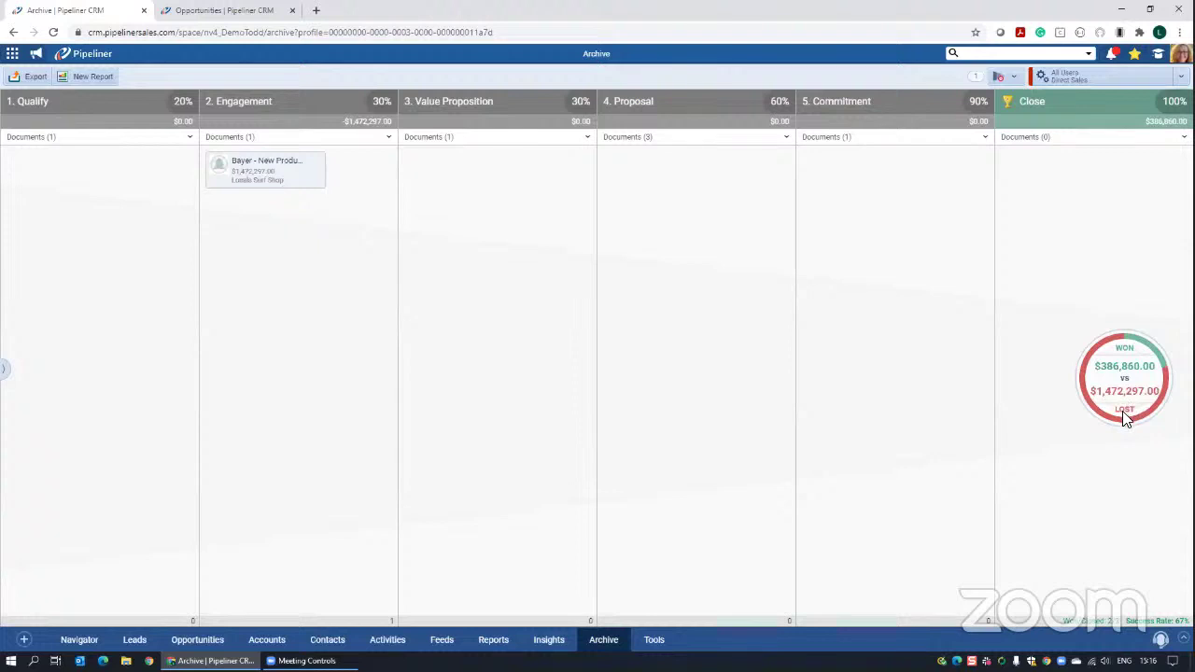
- Set the archive's target period to a custom range from 01/01/2019 to 31/12/2021 and save the profile
click(1046, 84)
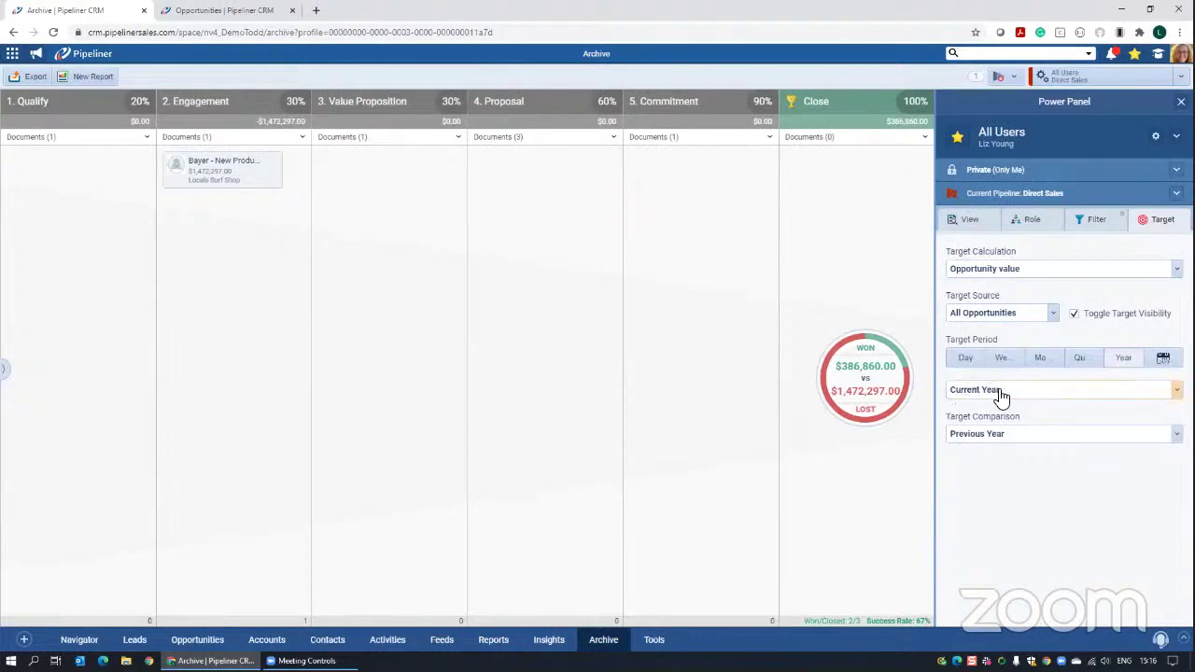
click(1165, 360)
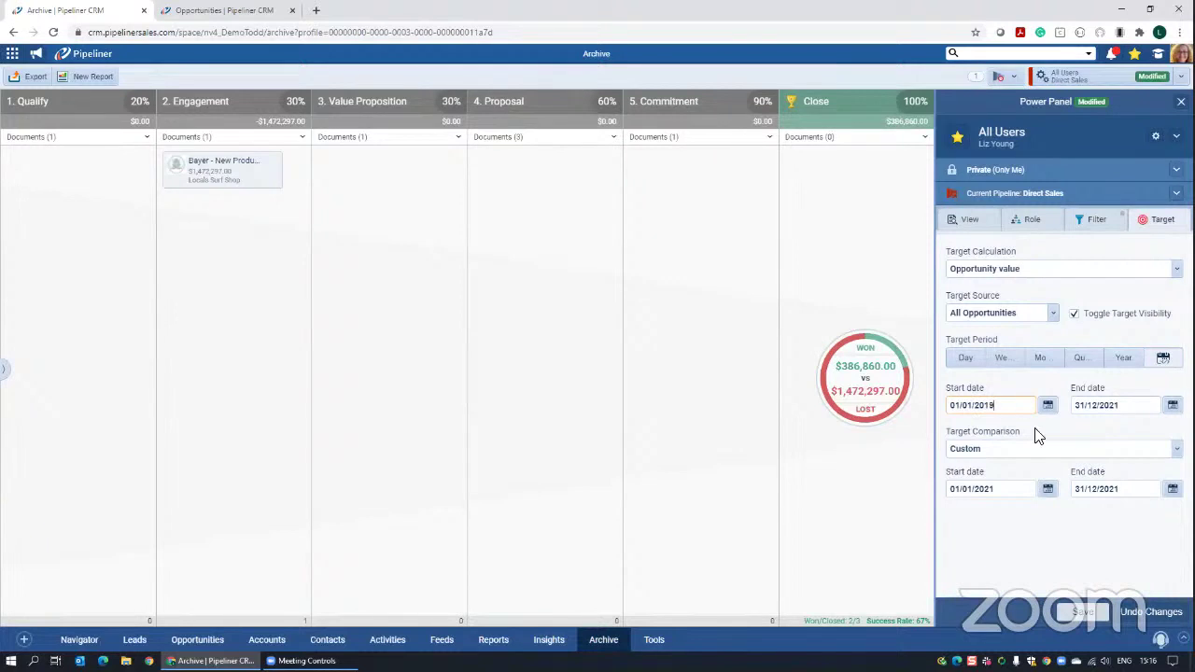
click(1039, 434)
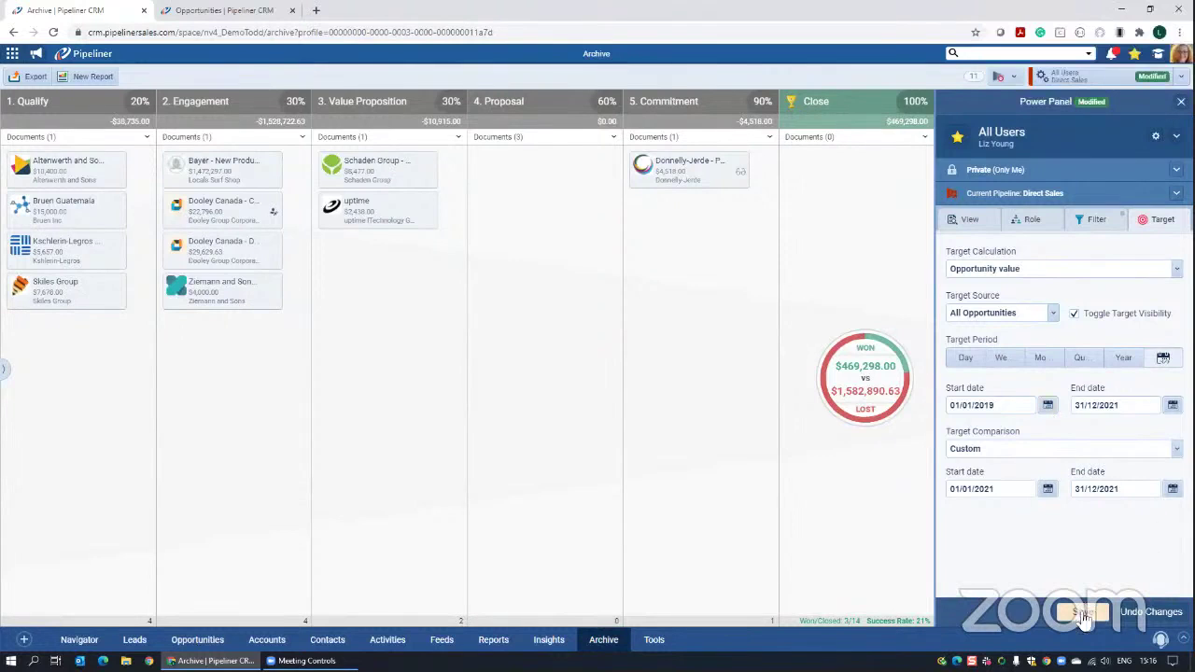
click(1083, 614)
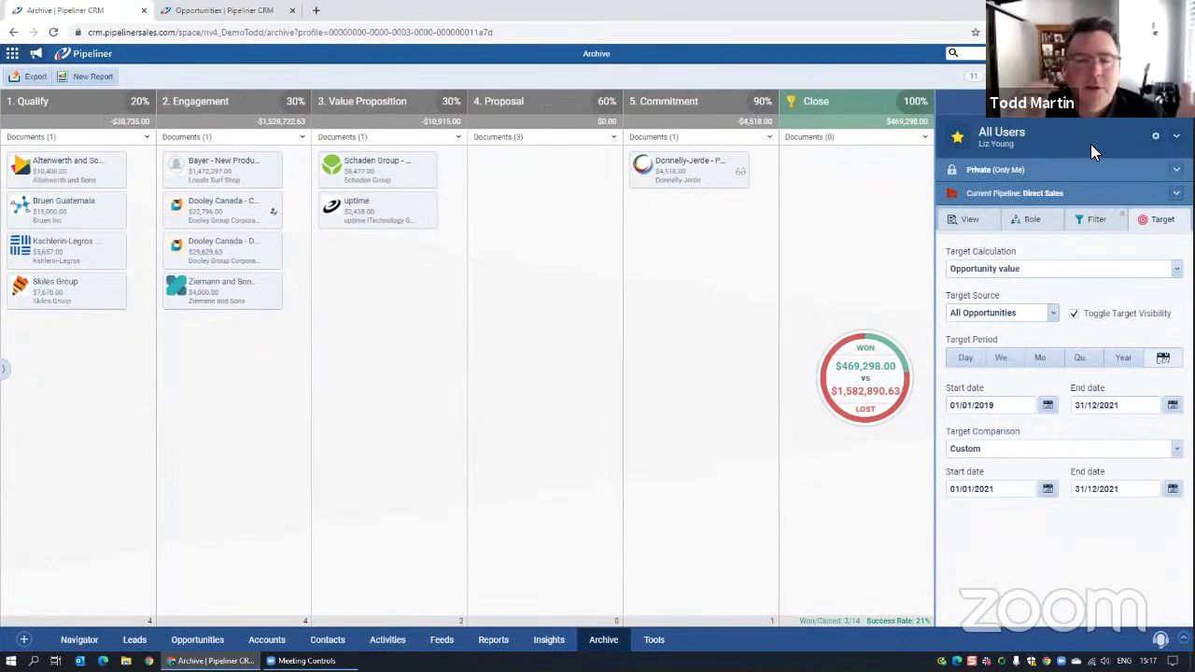
- Turn on the archive filter and restrict it to the owner of the archived Bayer opportunity
click(1098, 221)
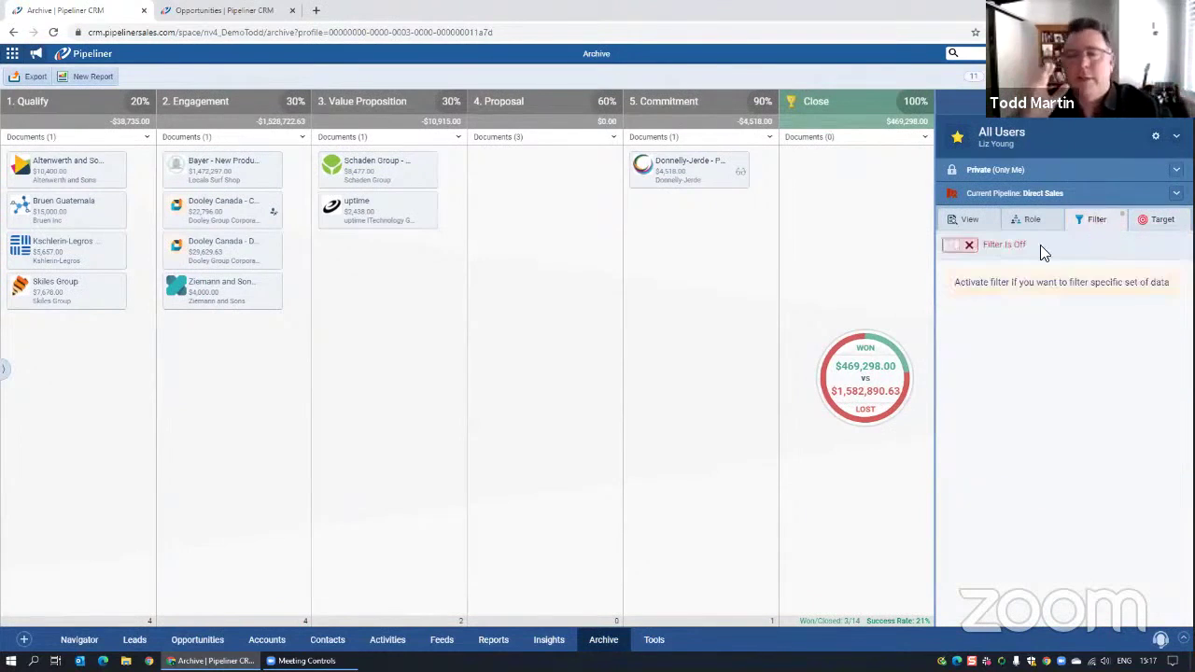
click(960, 248)
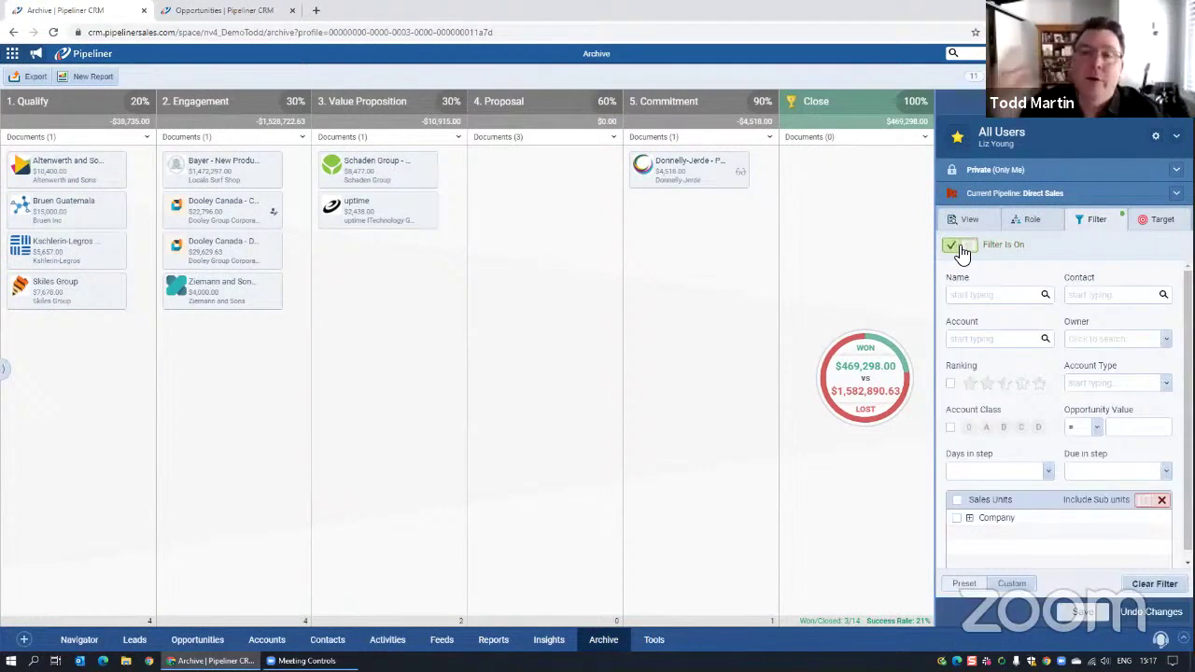
click(1167, 344)
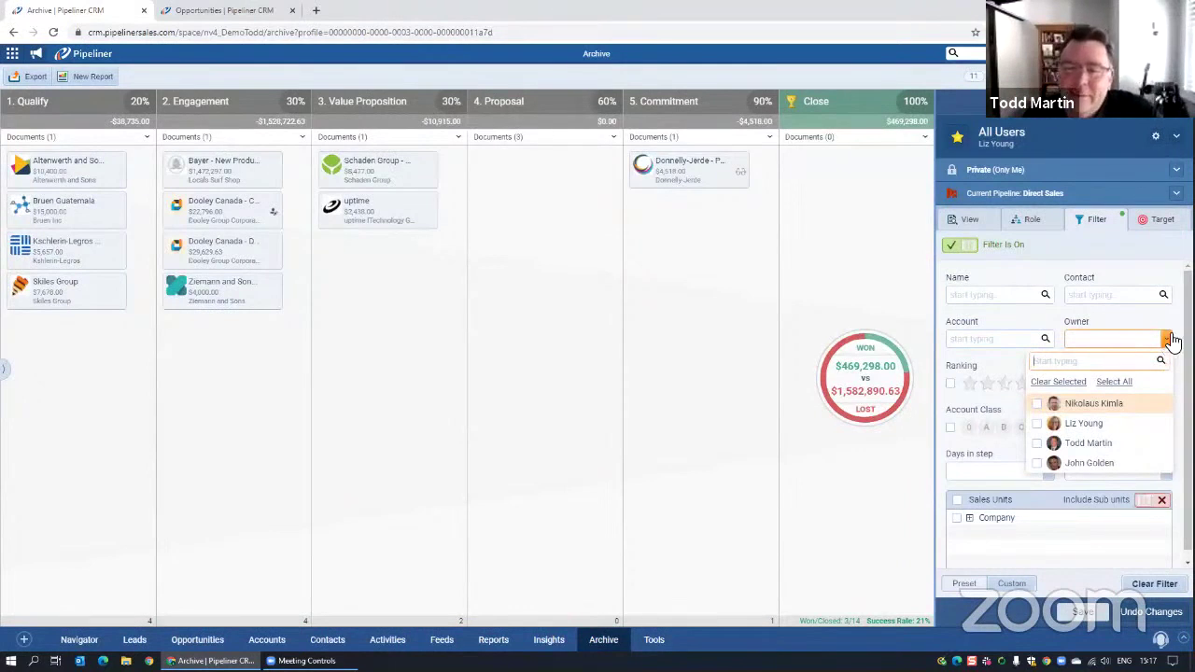
click(1037, 446)
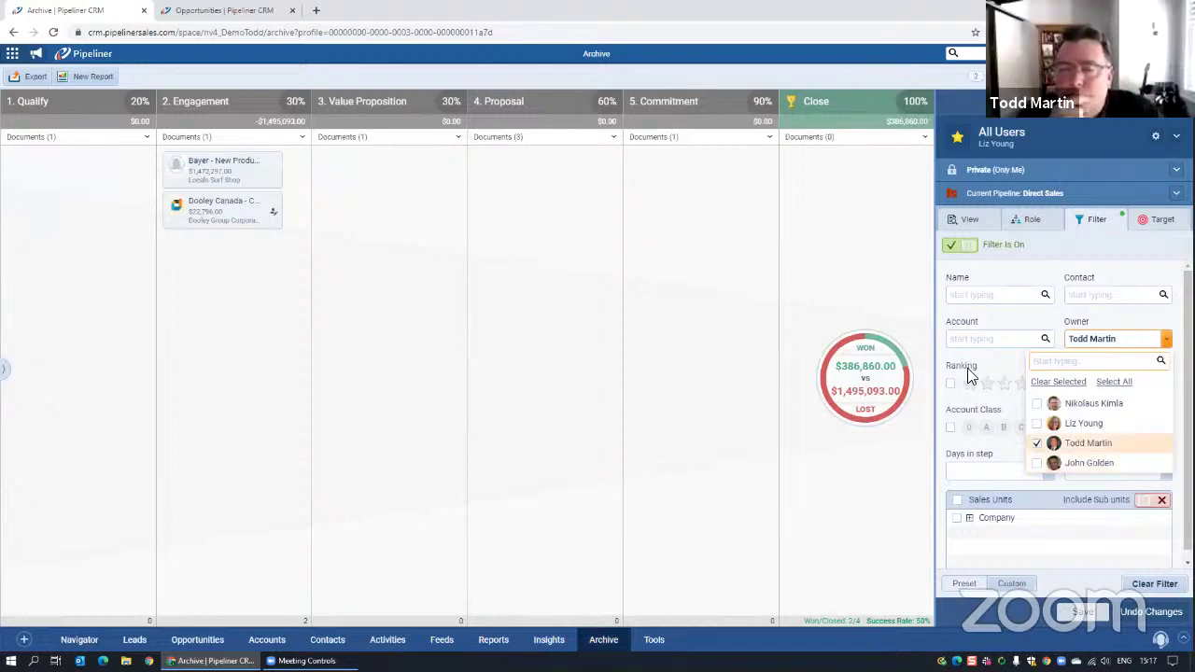
click(1028, 270)
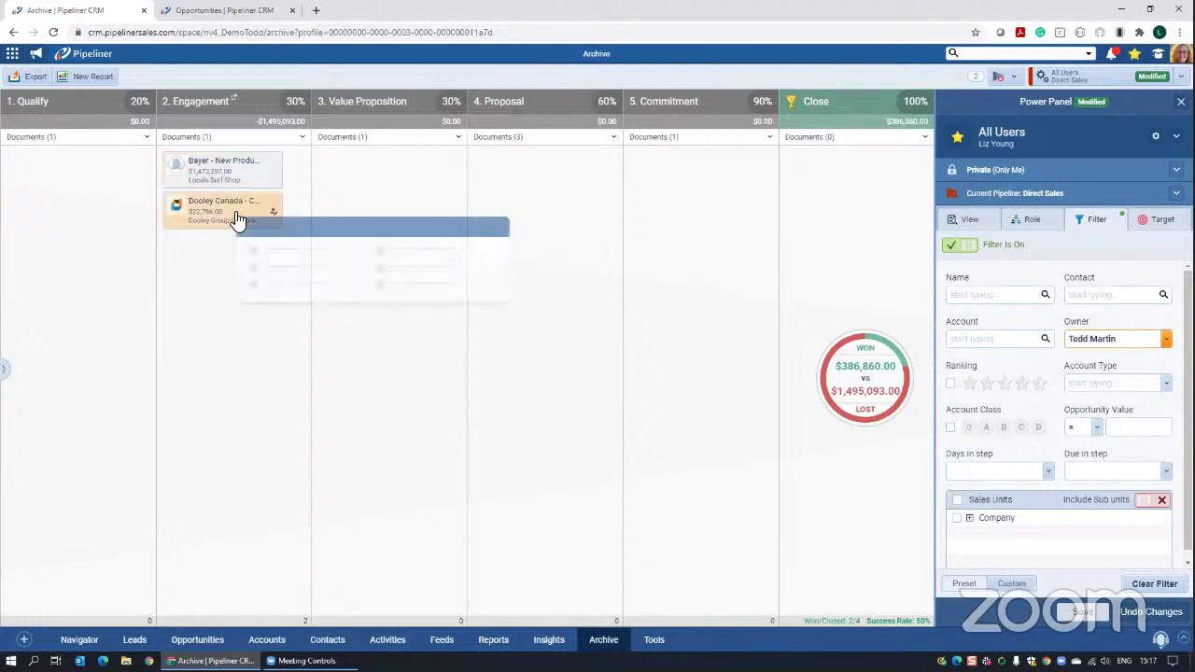
- Clear the selected owner from the archive filter and close the profile settings
click(1166, 340)
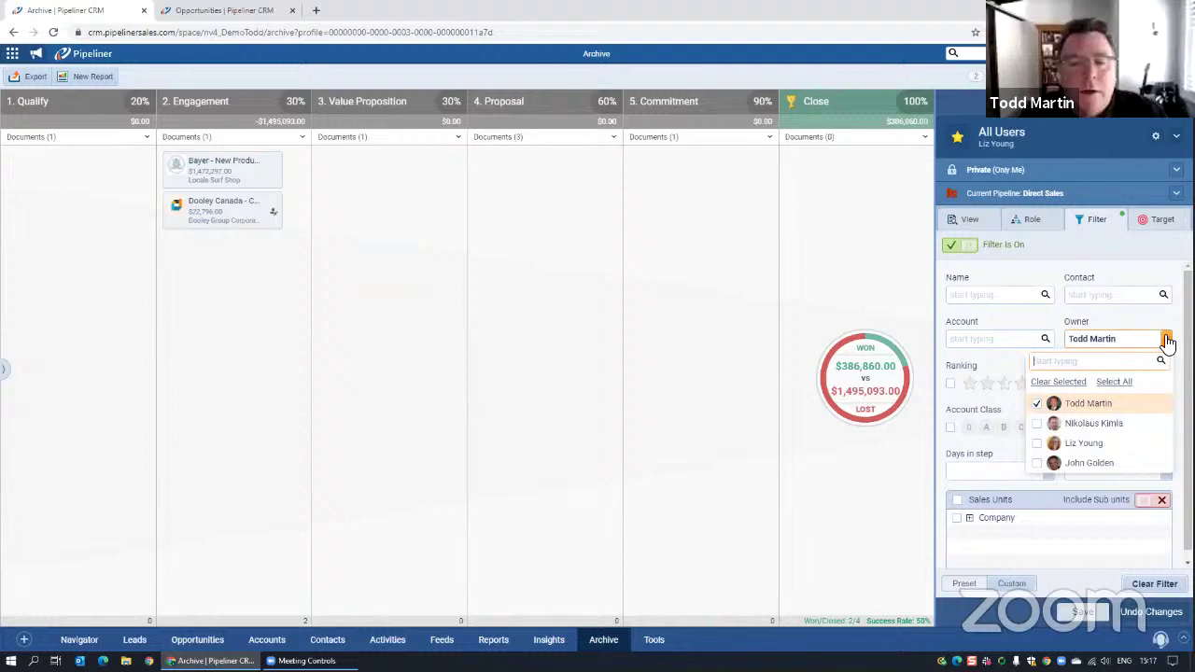
click(1038, 404)
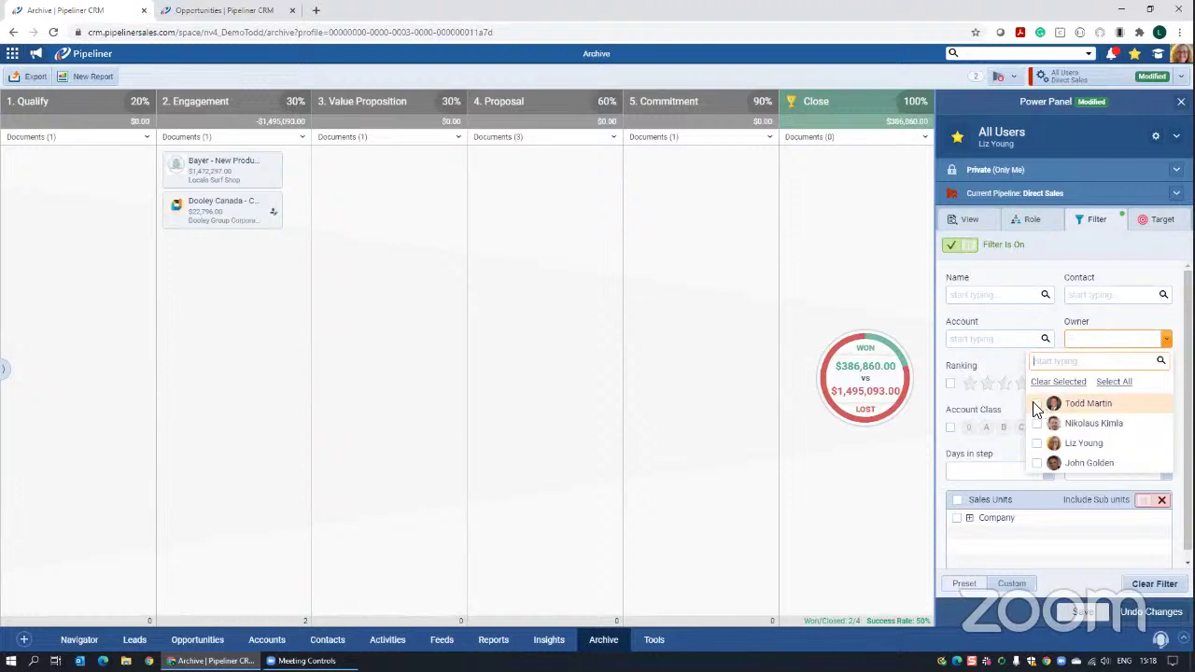
click(1149, 241)
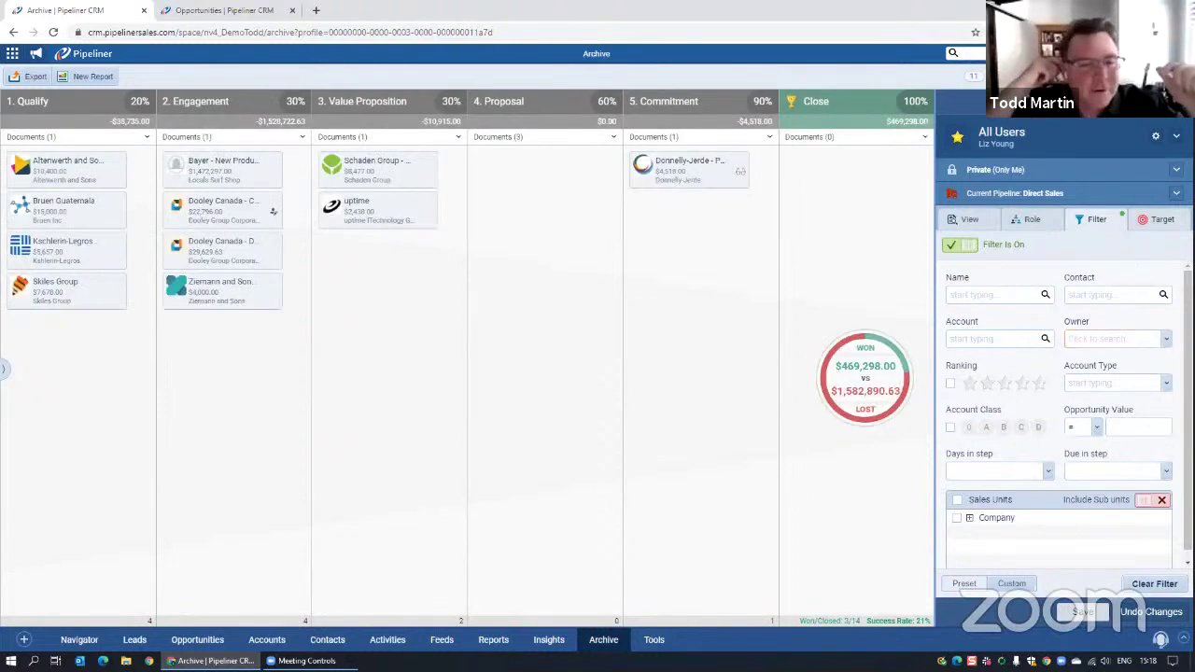
click(745, 343)
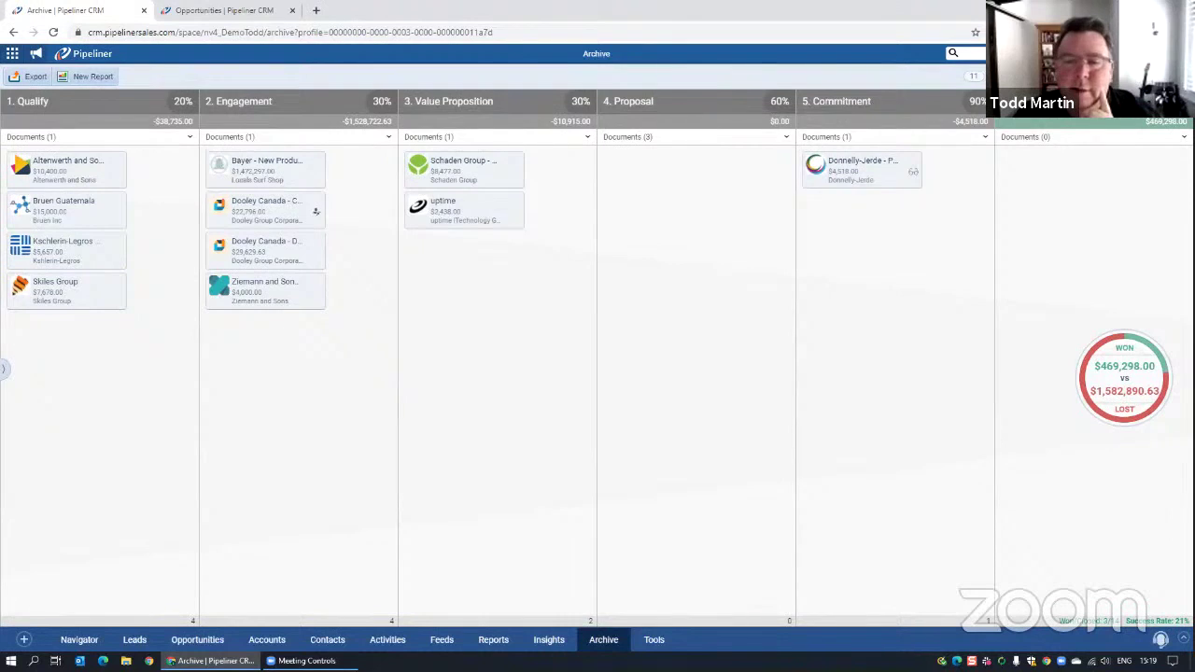
- Group the archive's opportunity cards by Owner, save the All Users profile and close its settings
click(1064, 76)
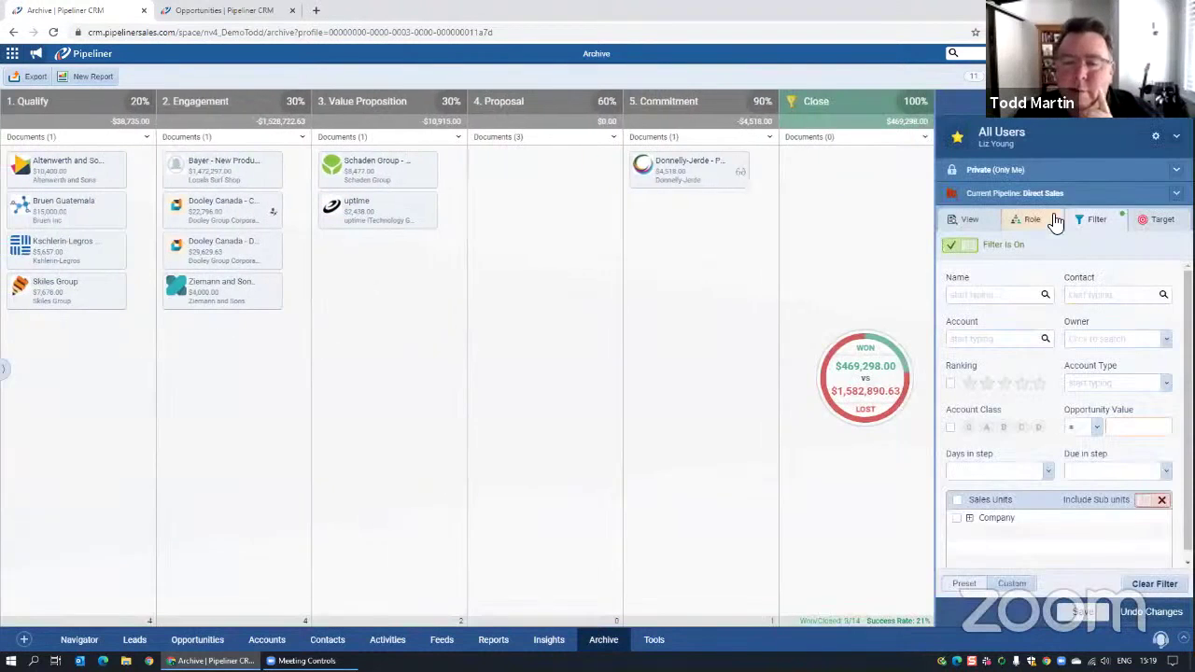
click(987, 225)
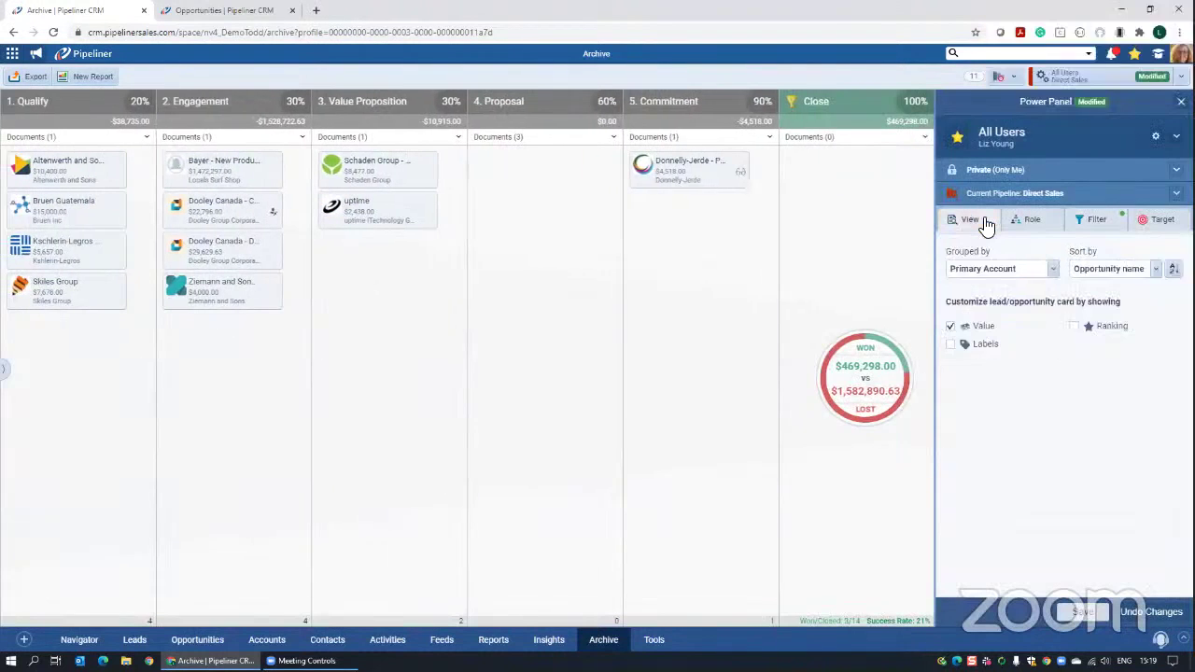
click(1054, 271)
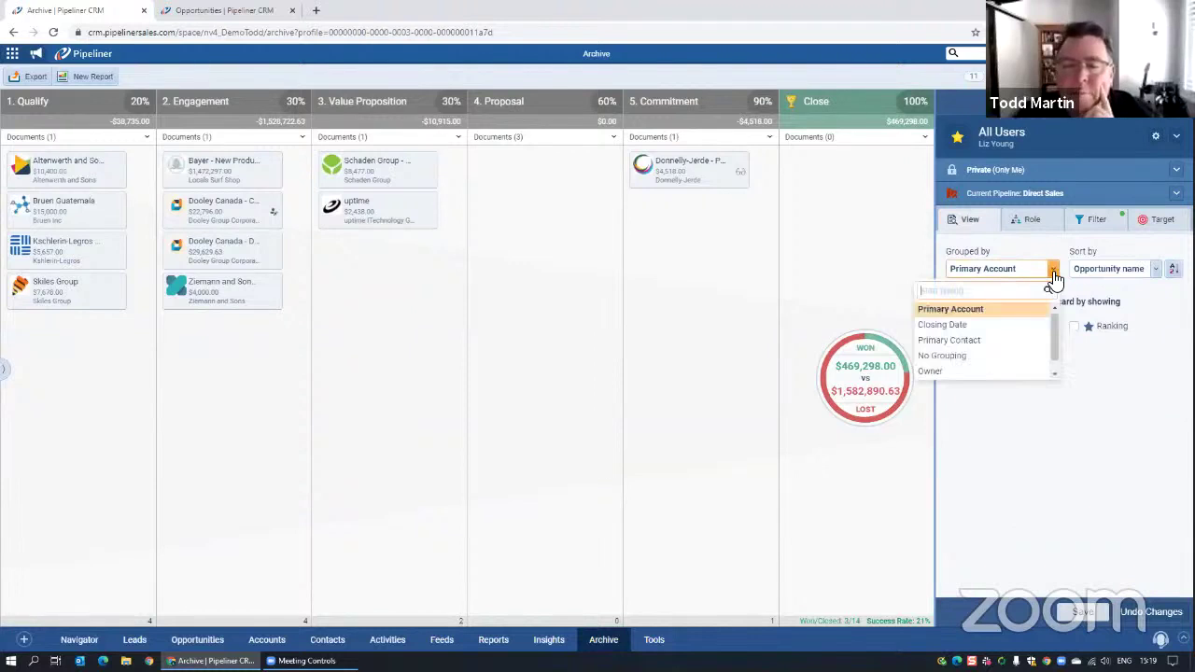
click(971, 373)
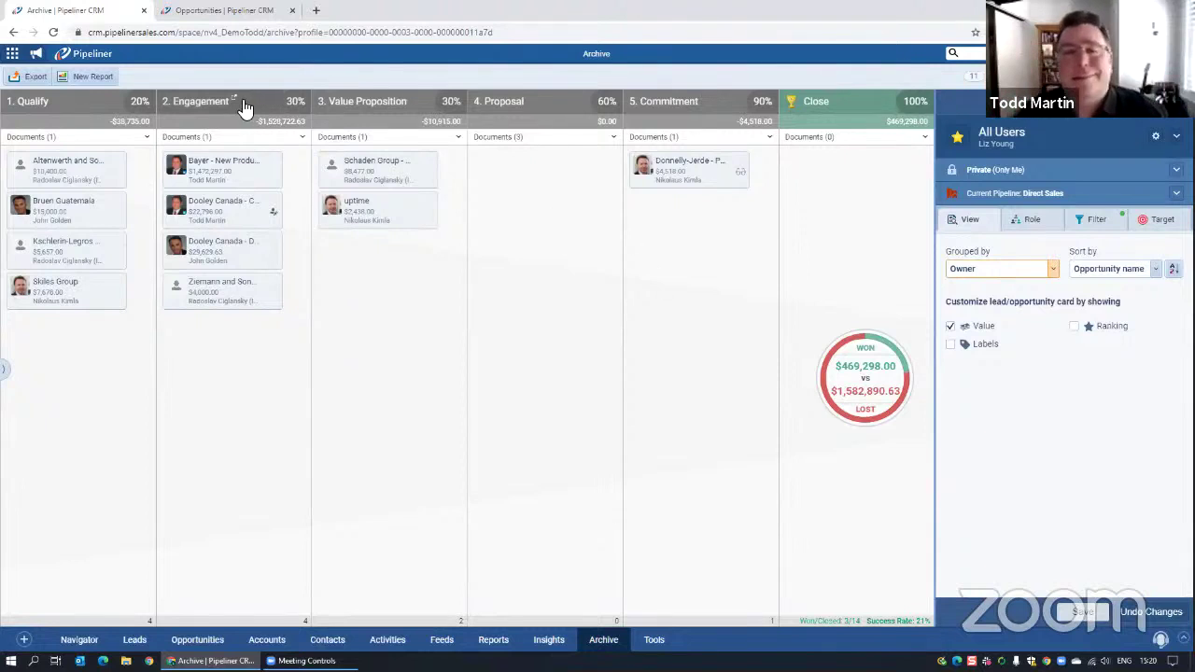
mouse_move(243, 107)
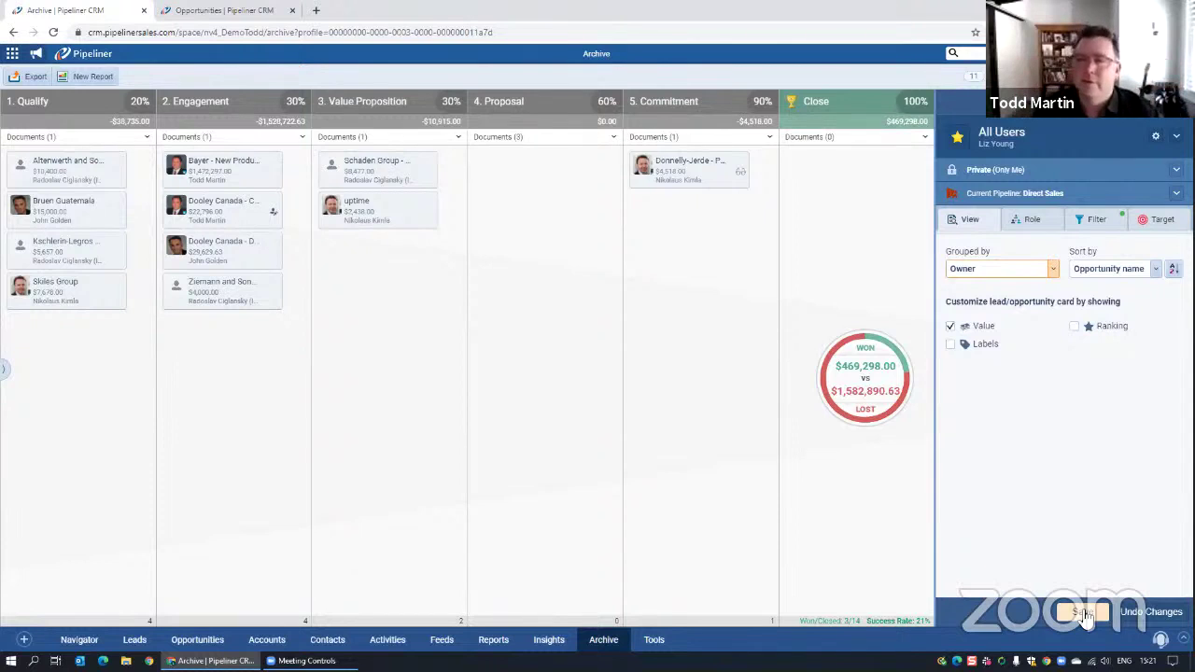
click(1084, 614)
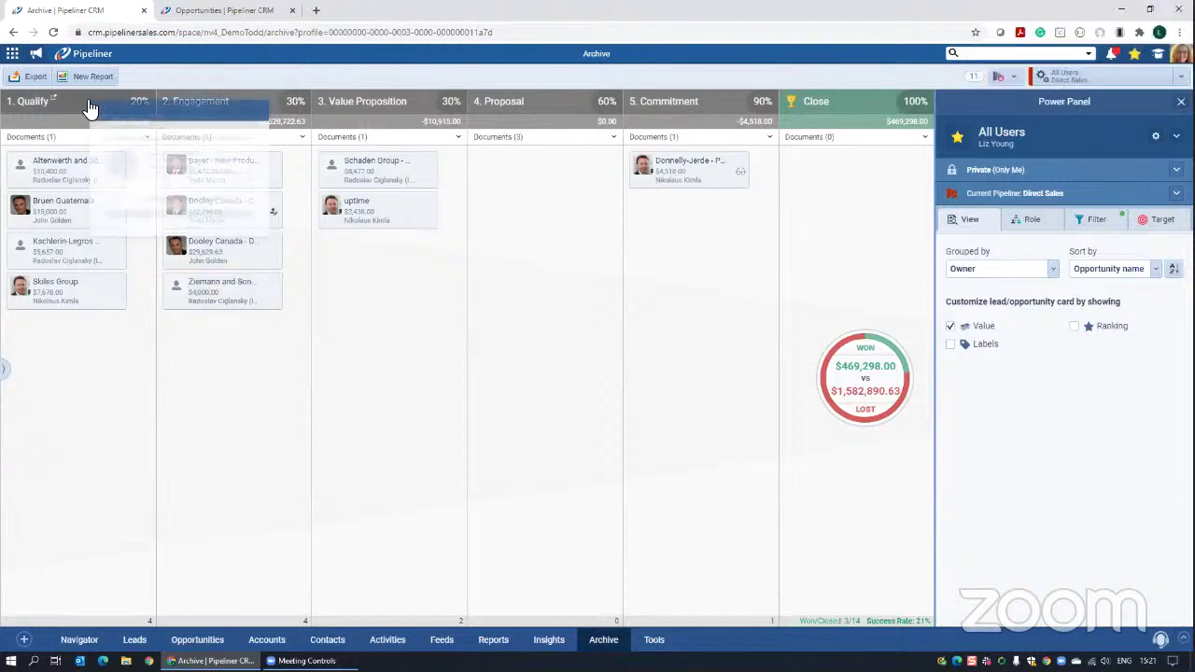
click(1181, 101)
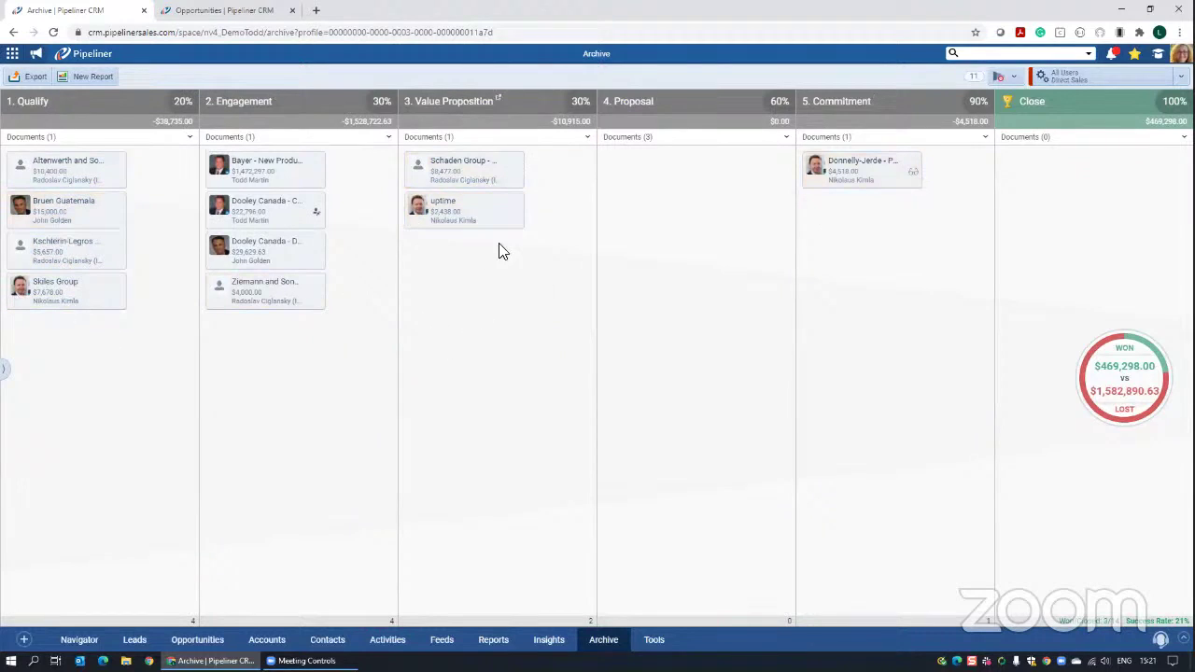
- Review the detail record of the archived uptime opportunity in the Value Proposition stage, including its lost reason, and close it
mouse_move(478, 217)
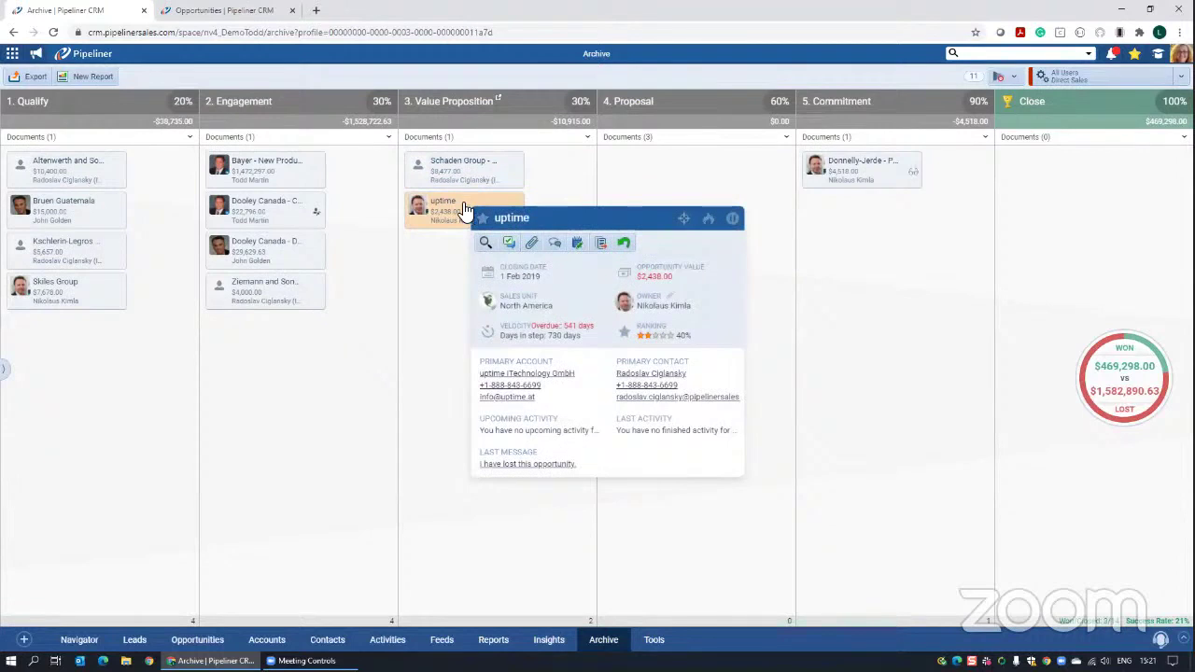
click(464, 210)
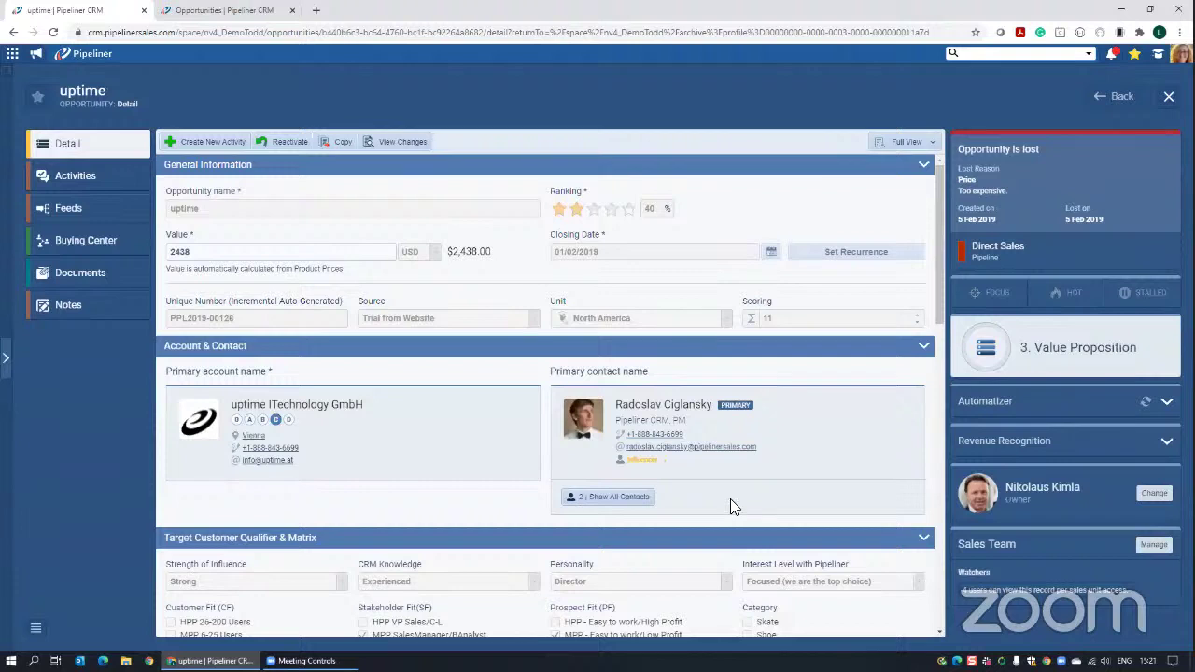
click(1169, 97)
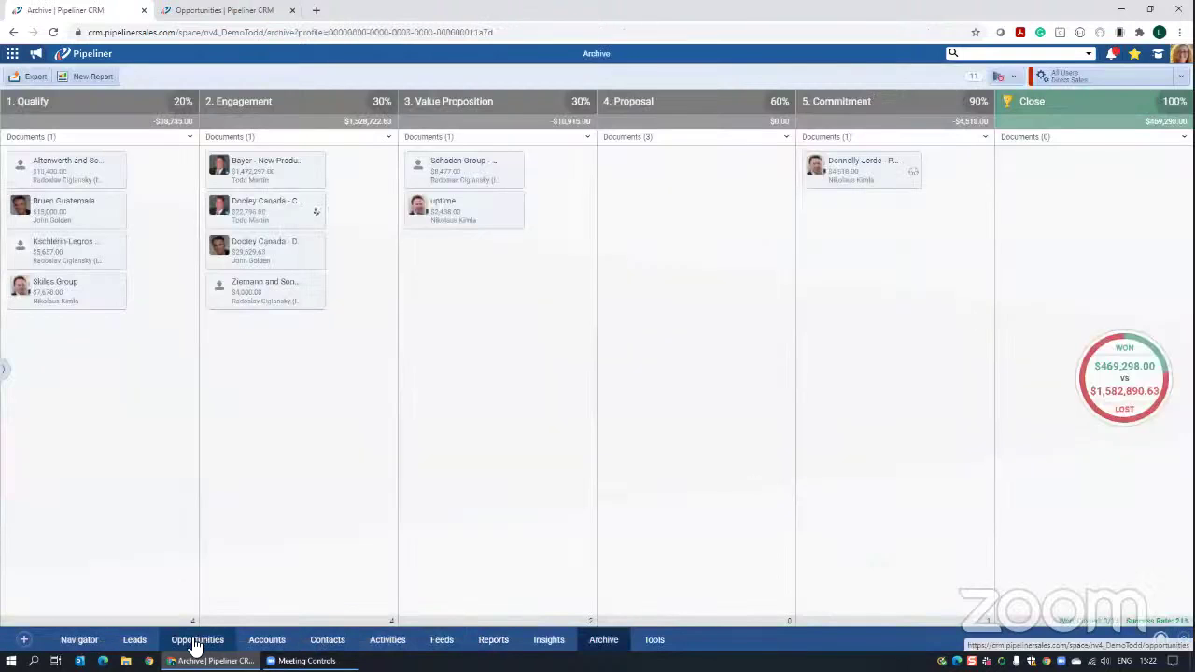
- In the open opportunities pipeline, review the Altenwerth: Navistar MaxxPro MRAP record, including its stage checklist and sales team, and close it
click(196, 640)
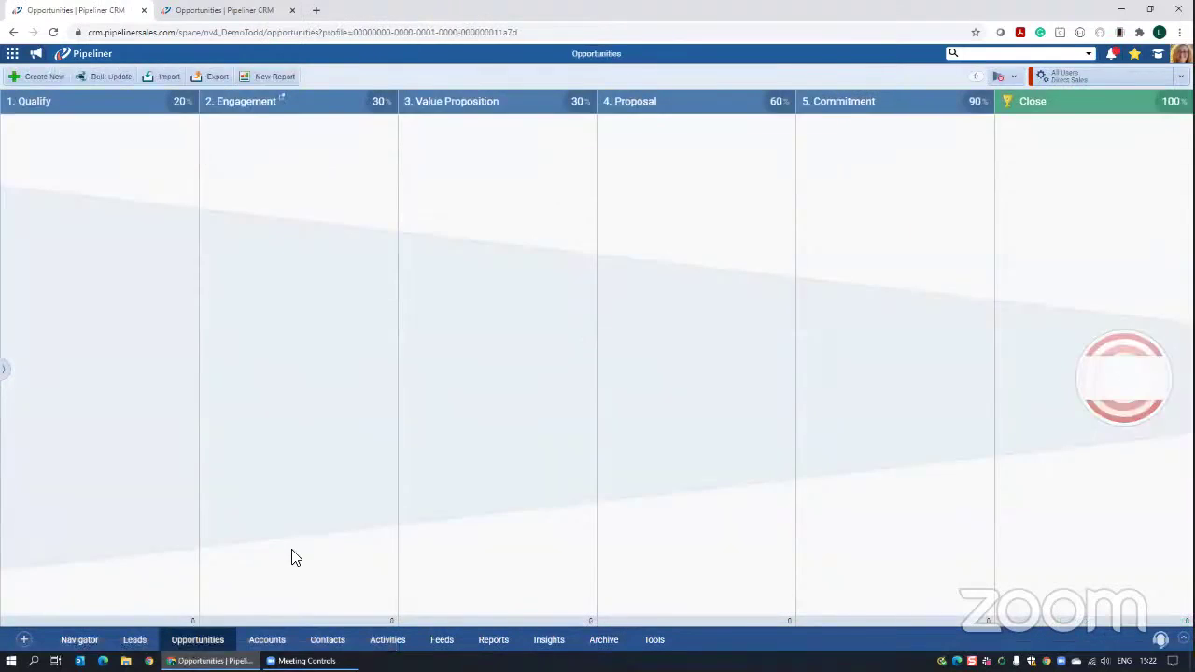
mouse_move(308, 551)
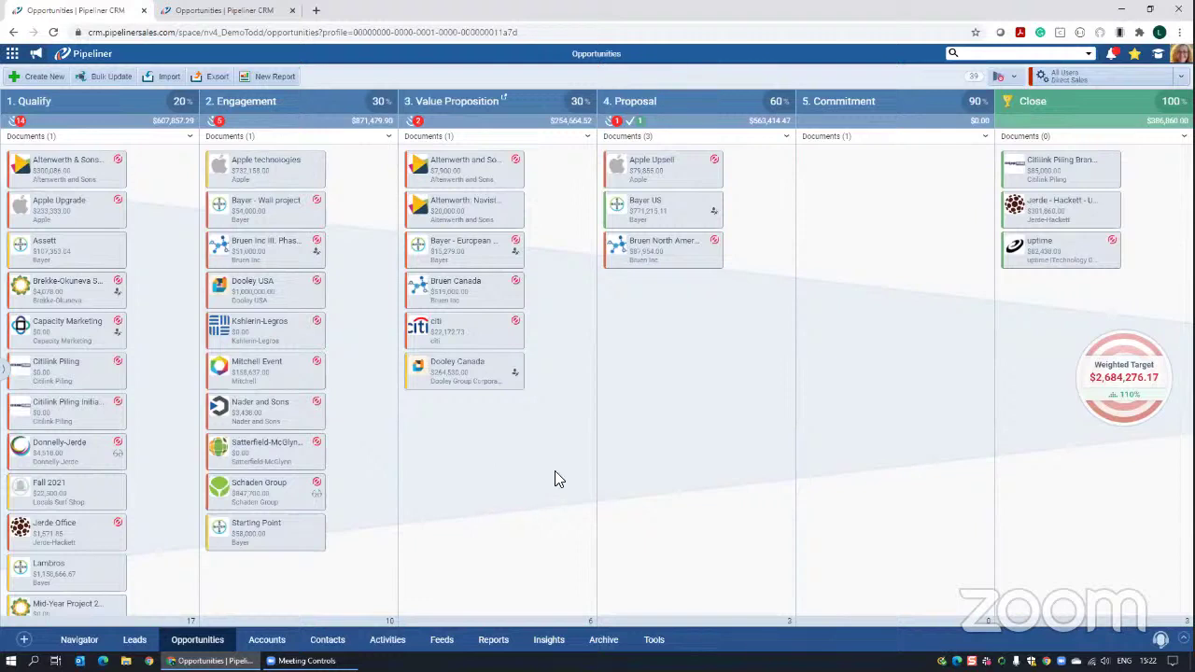
click(508, 221)
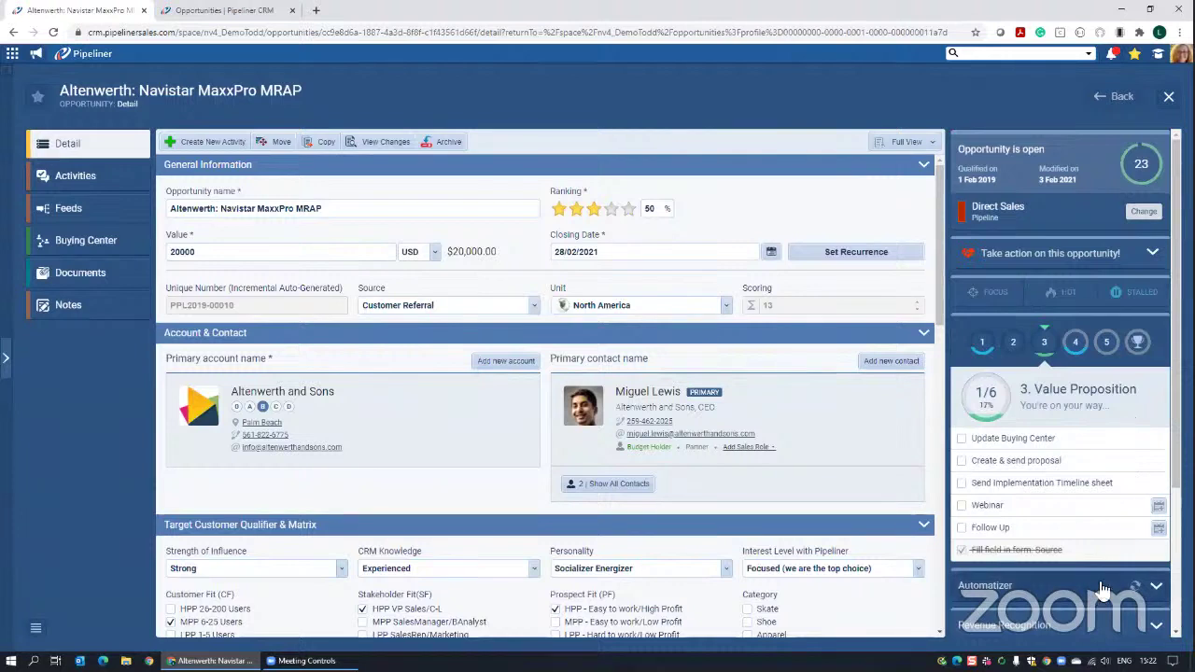
scroll(1102, 588, down, 2)
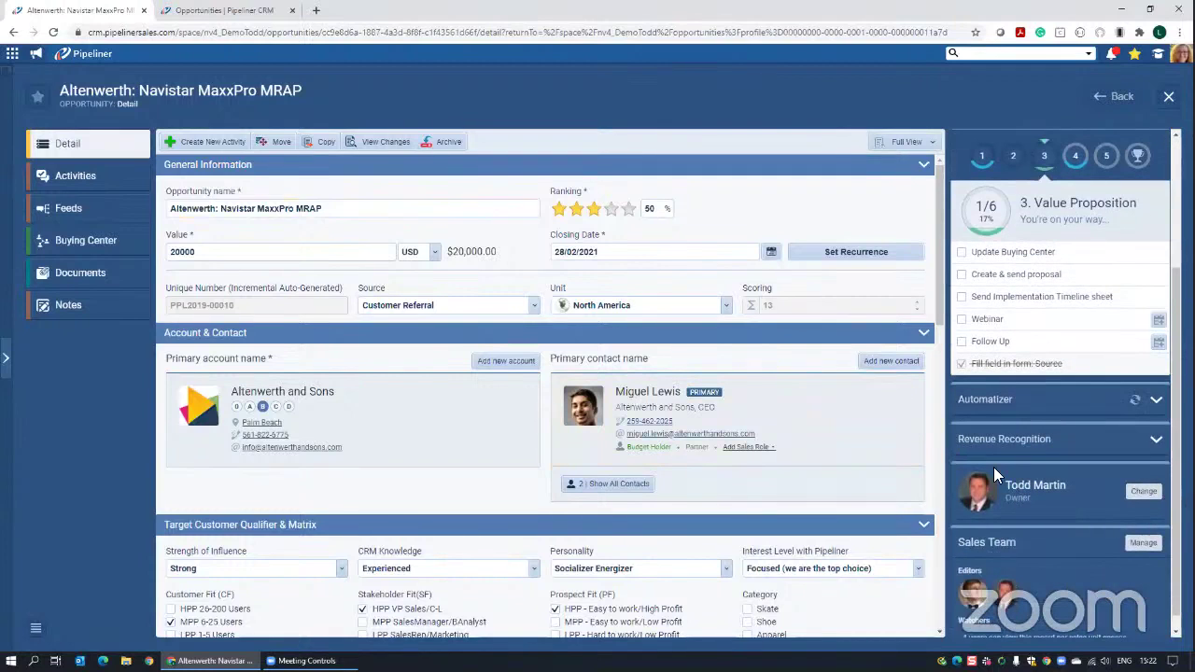
scroll(994, 467, up, 2)
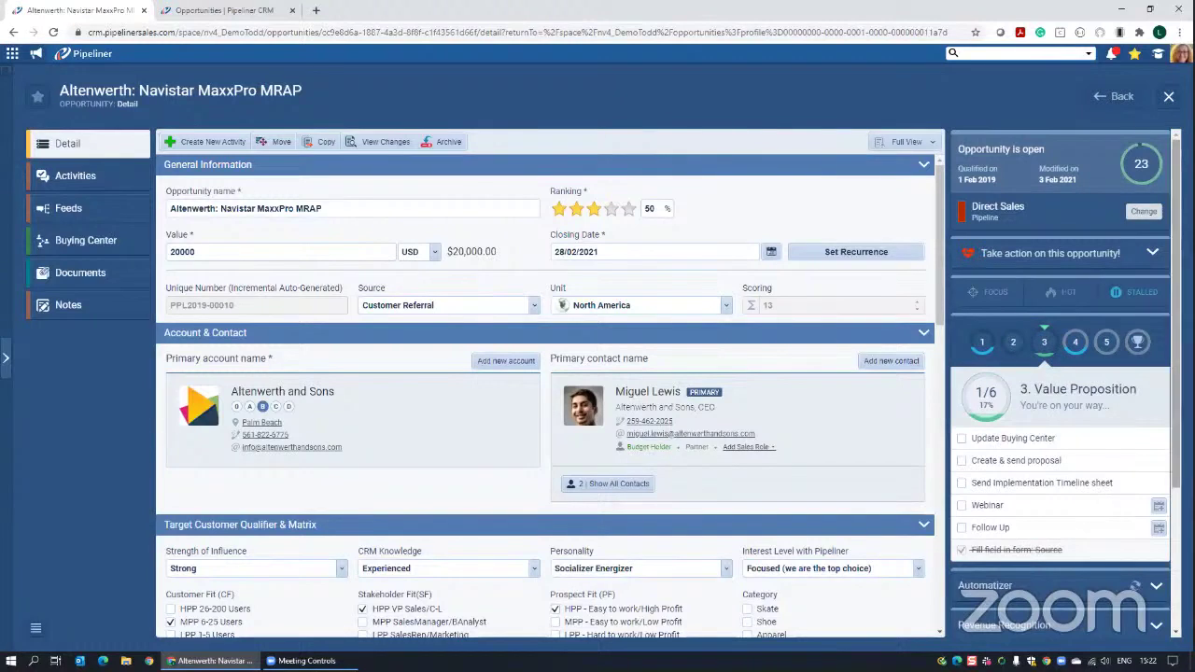
click(1169, 96)
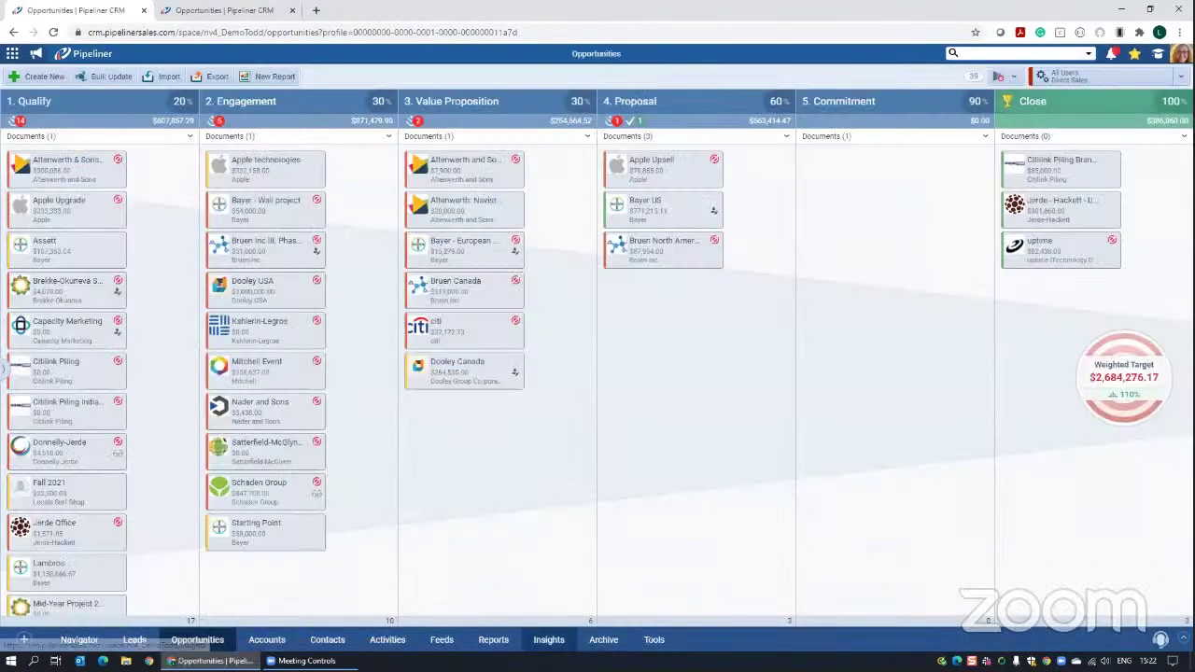
- Check the archived Value Proposition opportunities against the open pipeline by viewing the open Bruen Canada record and closing it
click(607, 643)
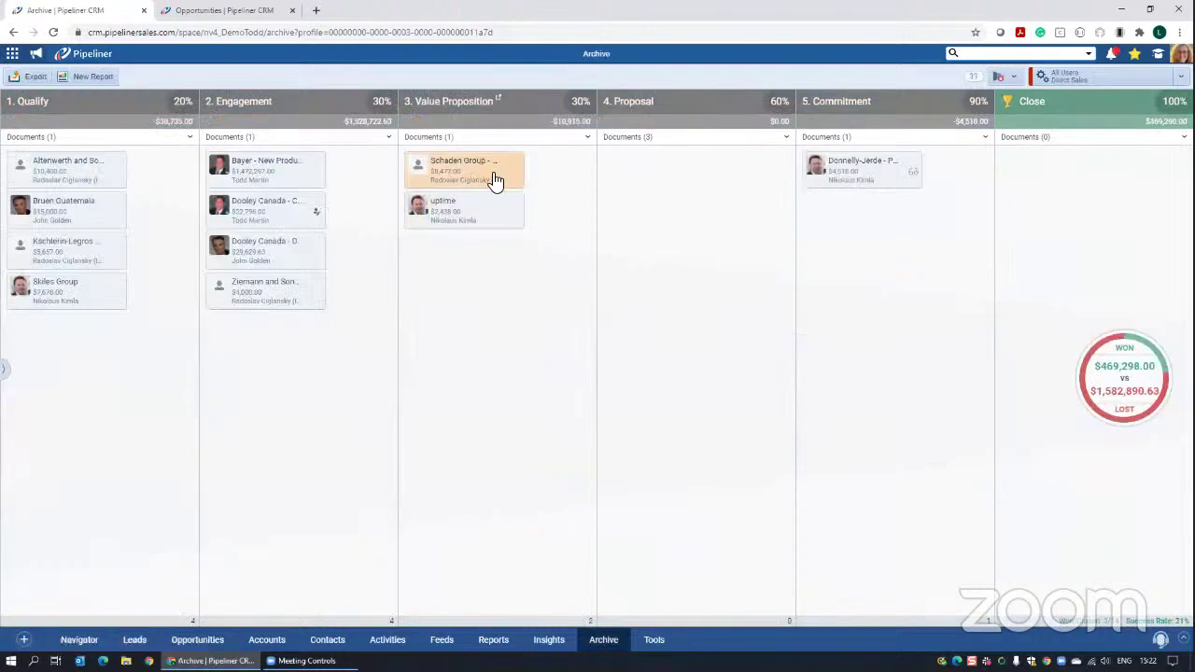
mouse_move(493, 179)
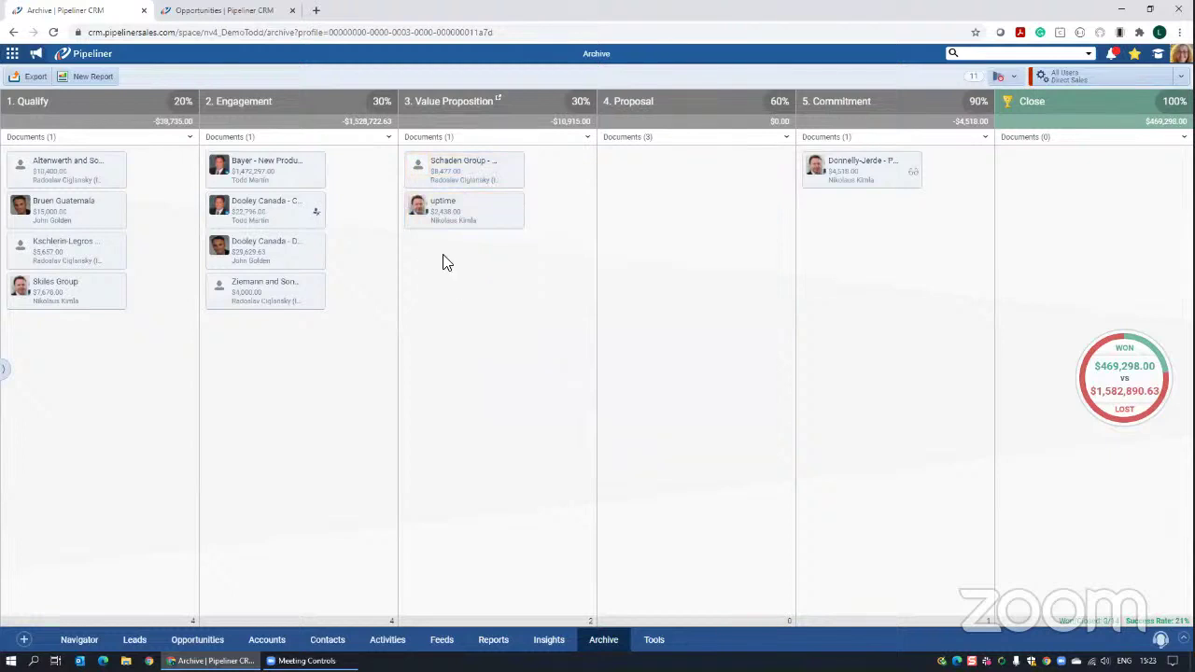
click(198, 641)
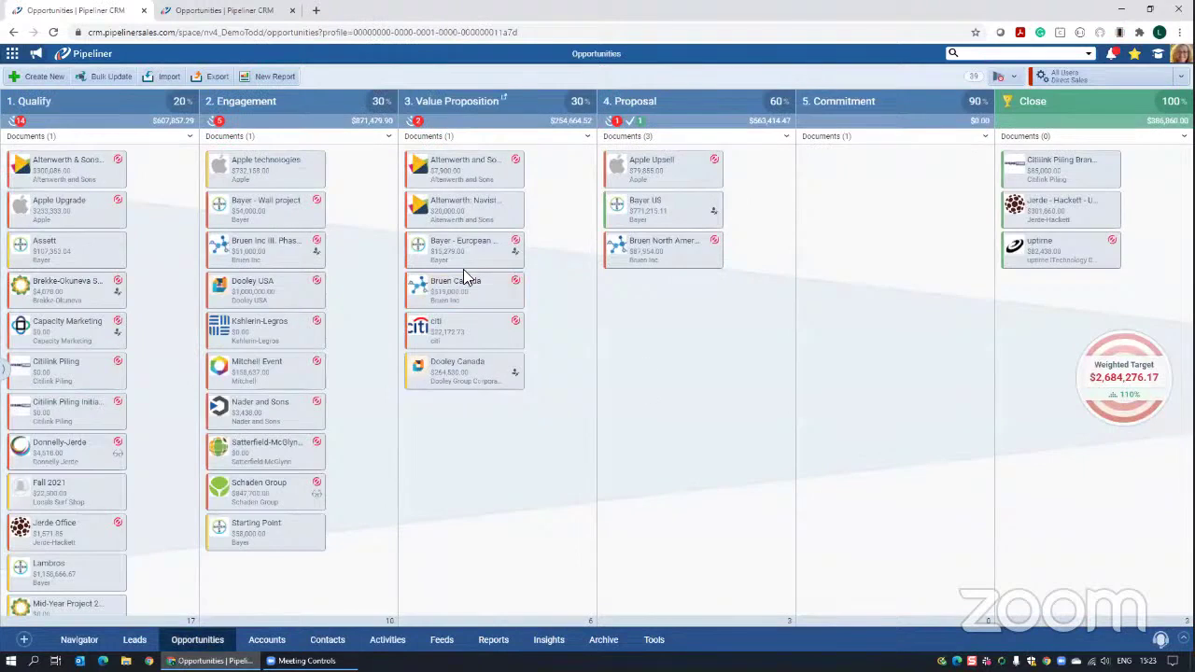
click(478, 289)
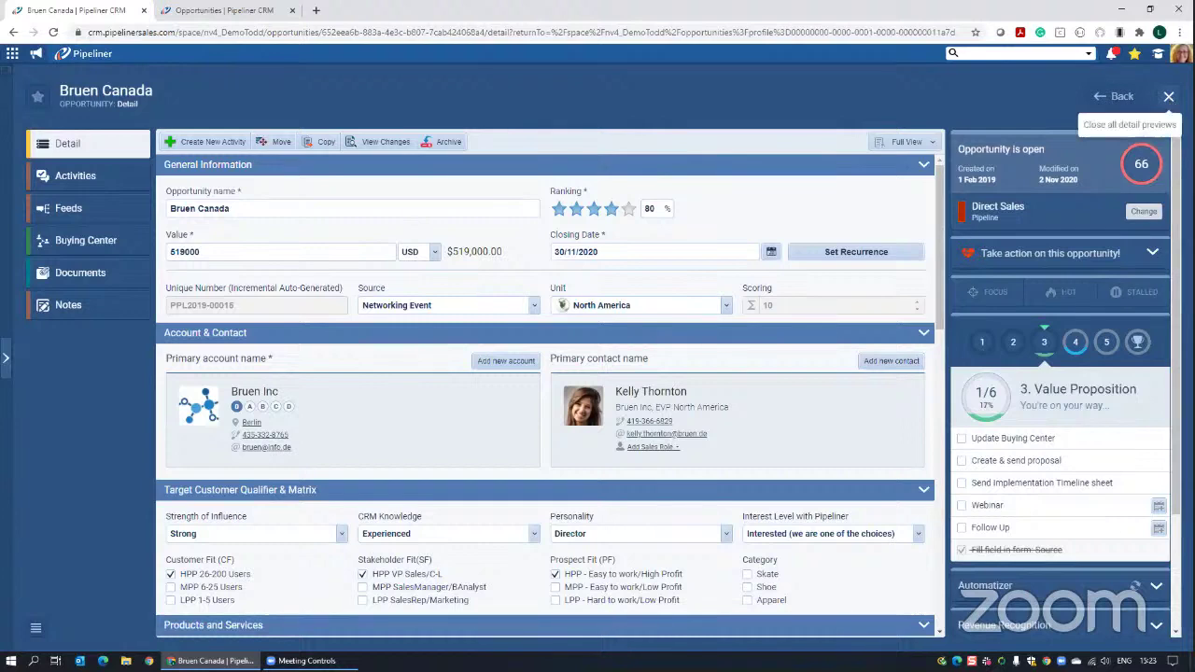
click(1170, 99)
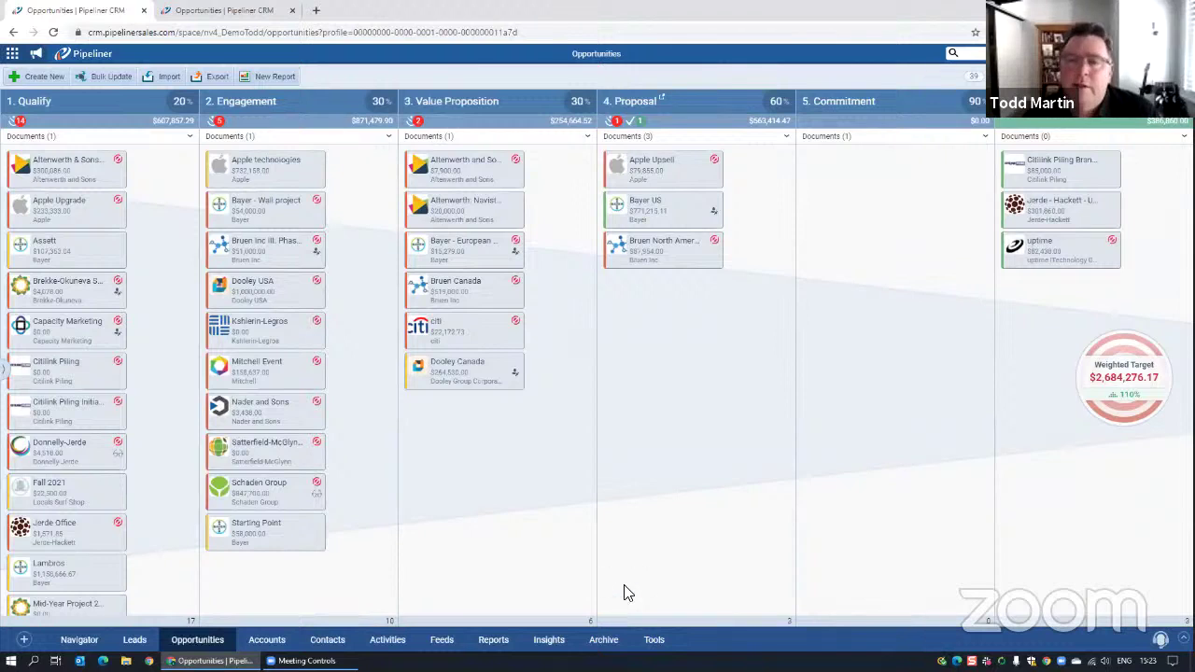
- Display the archive in Map View and examine the 52K cluster of lost opportunities in the United States
click(603, 643)
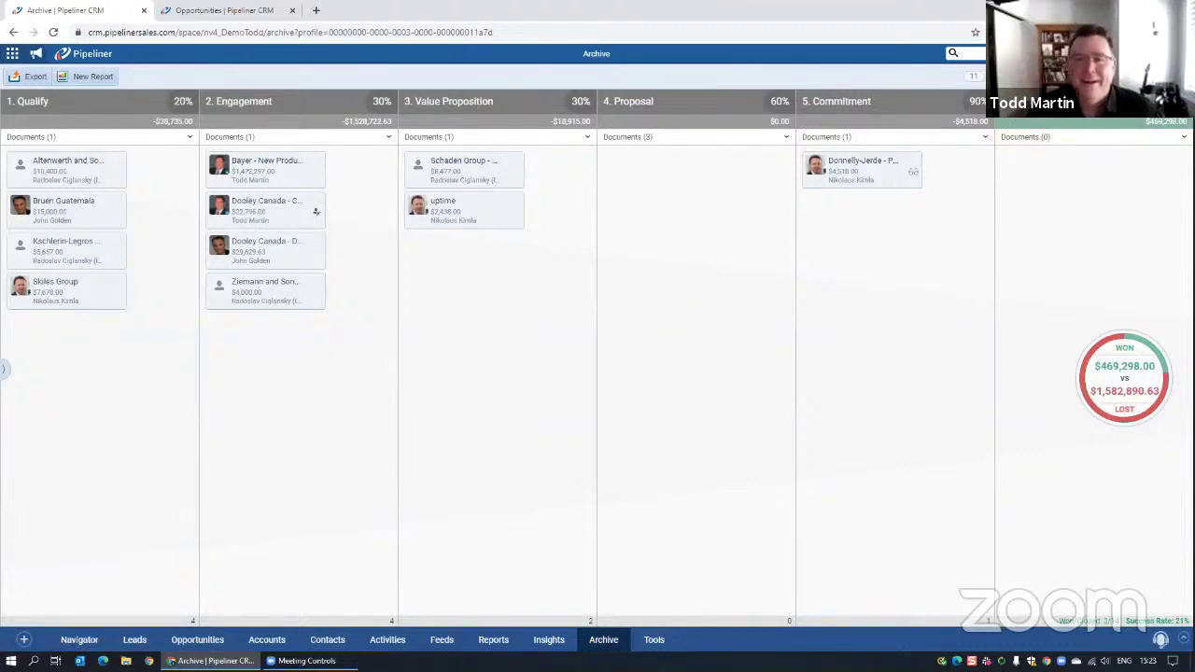
click(1017, 78)
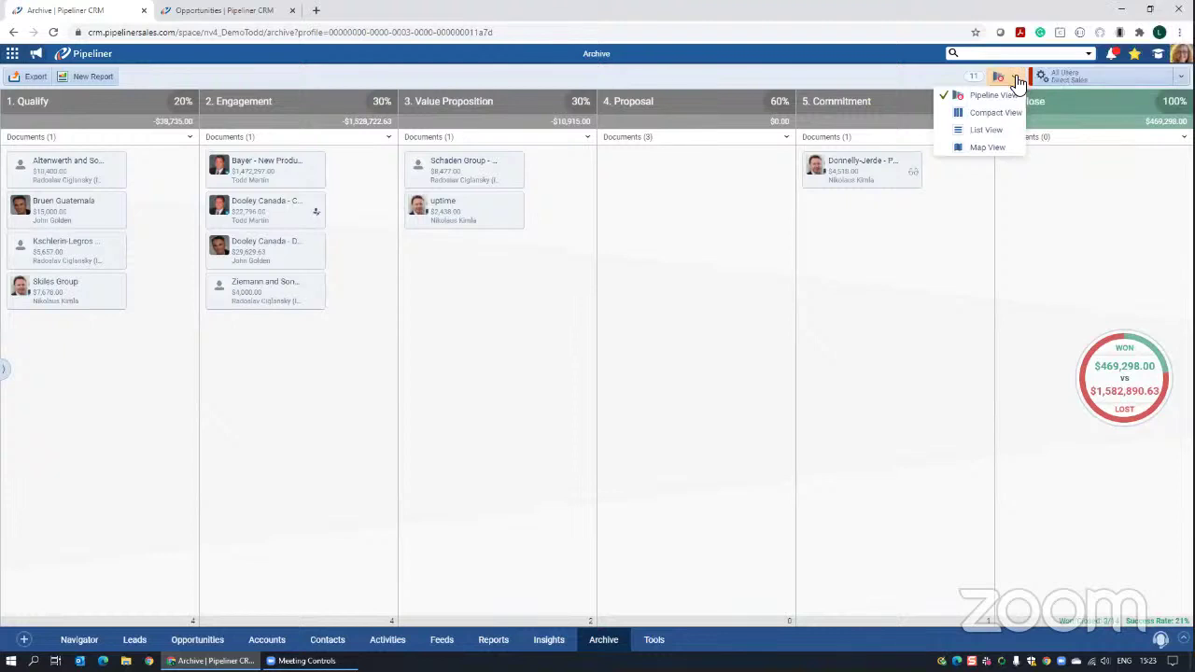
click(987, 149)
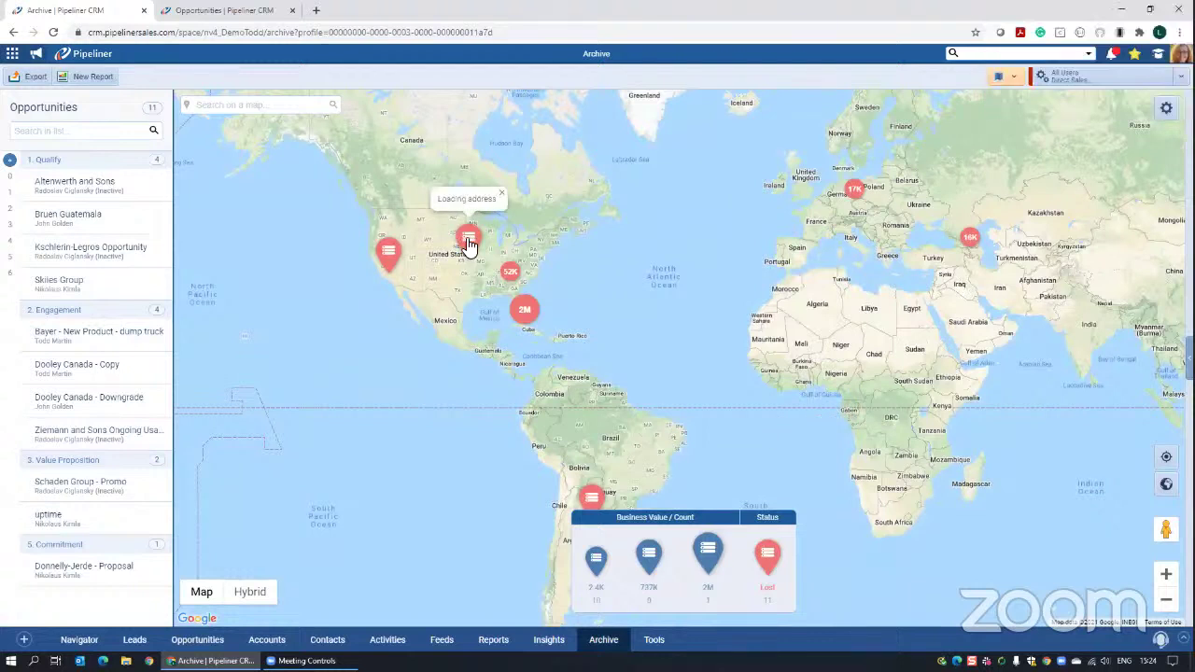
click(517, 308)
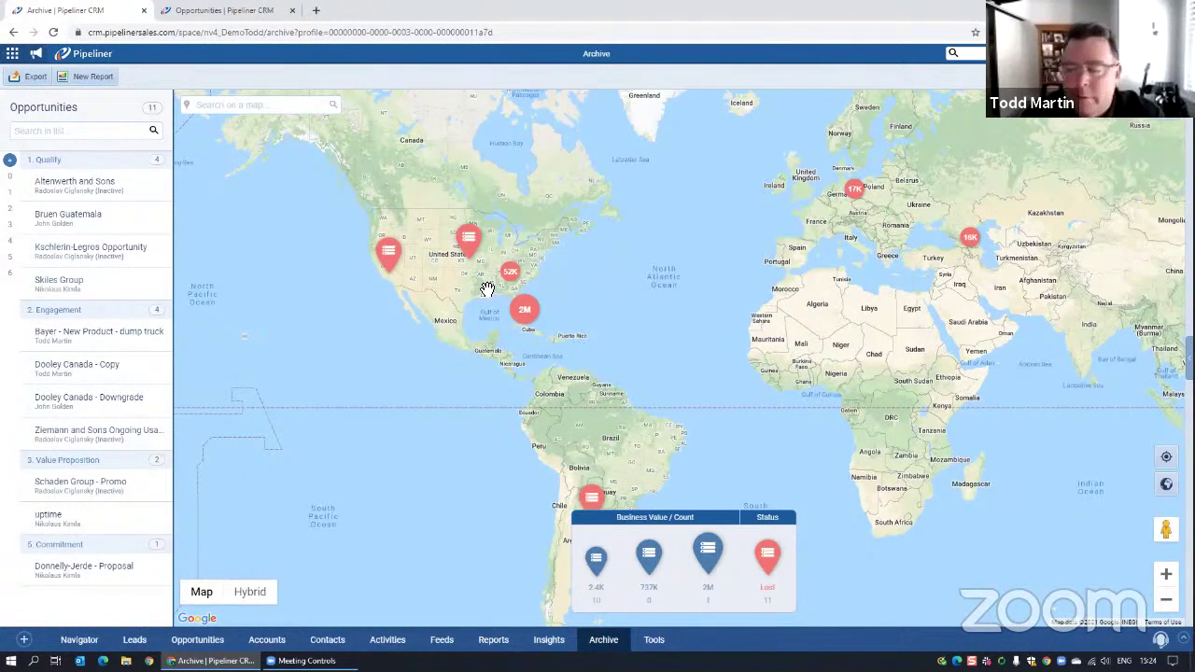
mouse_move(512, 276)
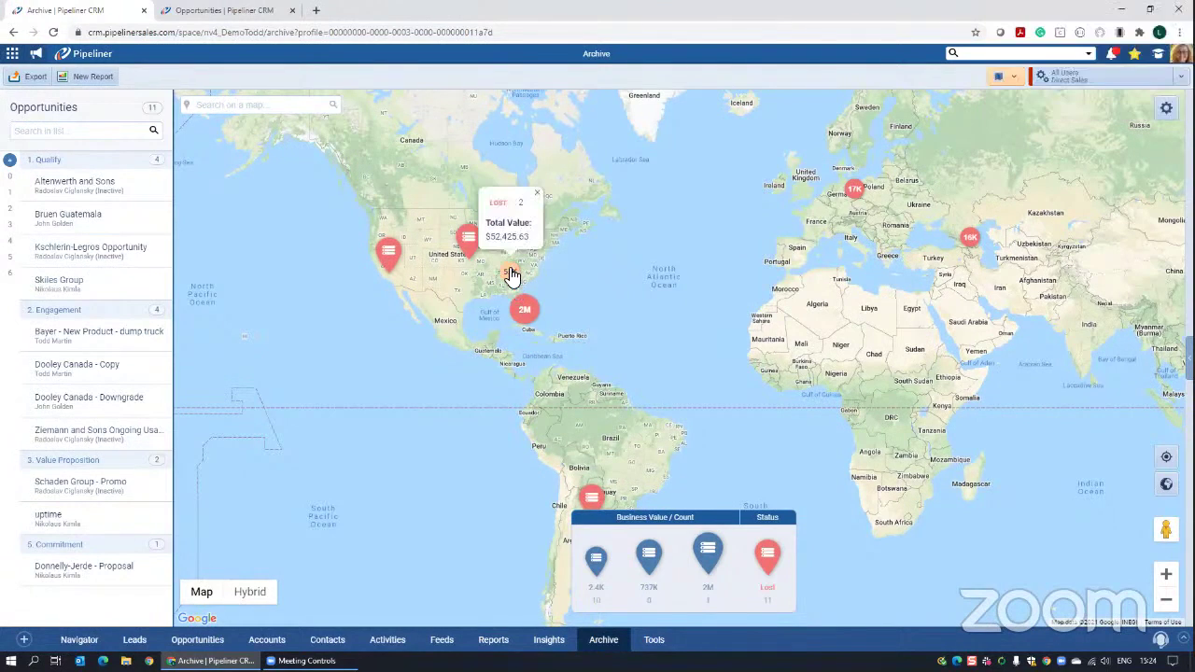
click(511, 275)
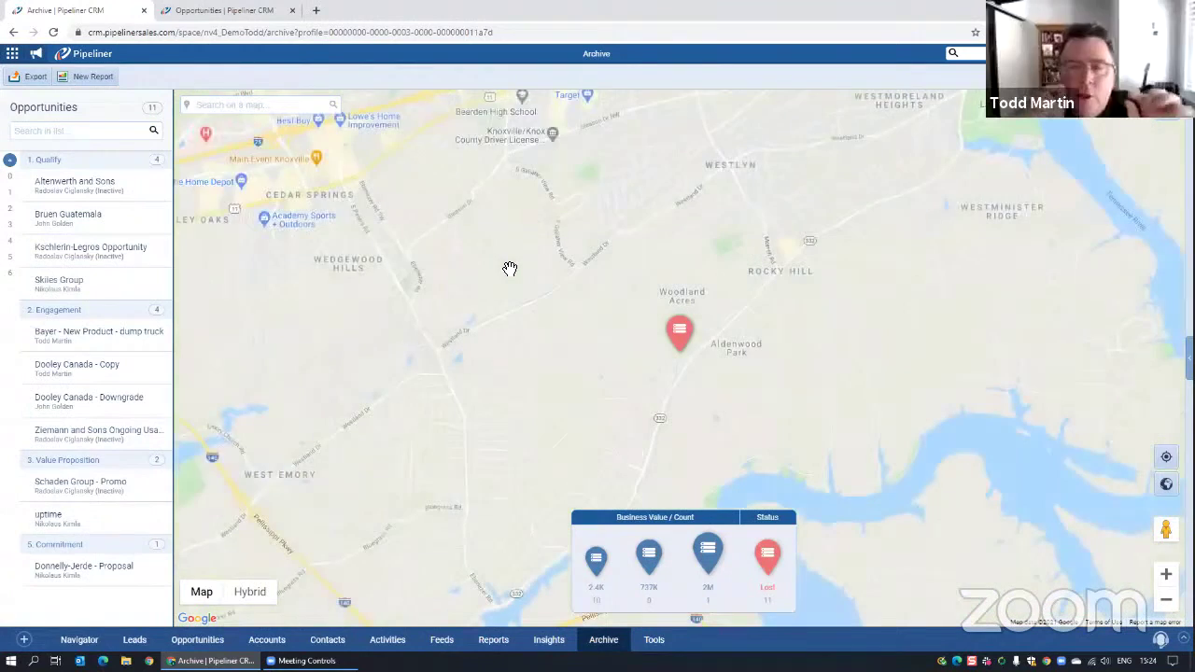
scroll(545, 269, down, 2)
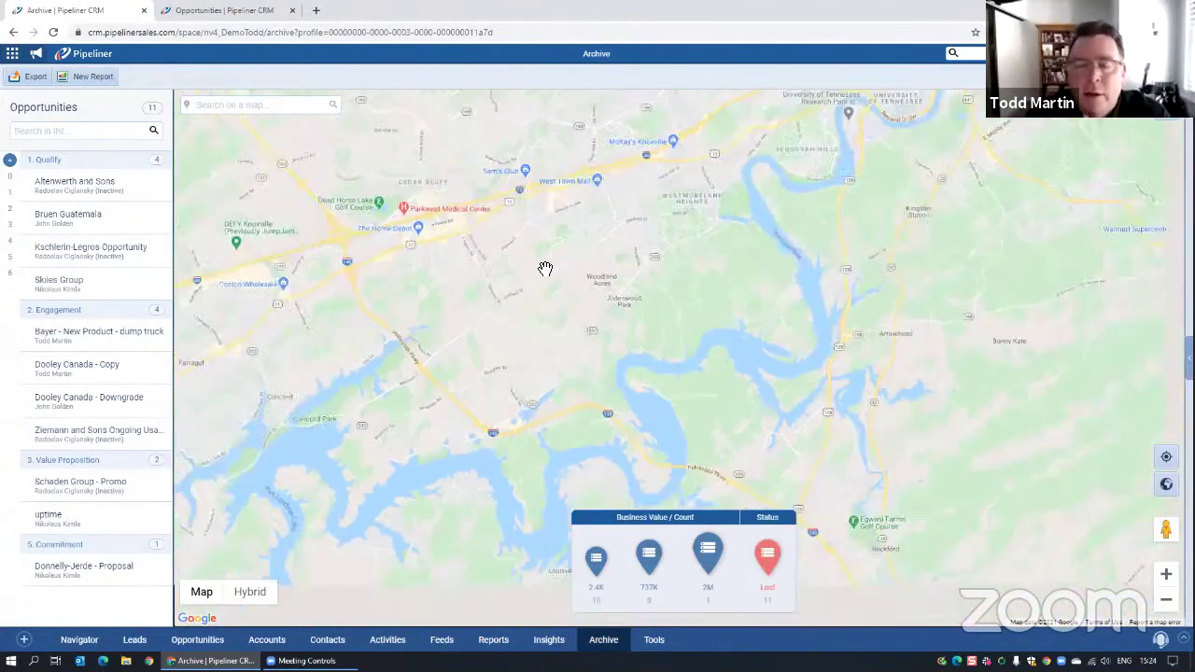
- Switch the archive to List View and add the Category, Competitor and Current System columns
click(1000, 76)
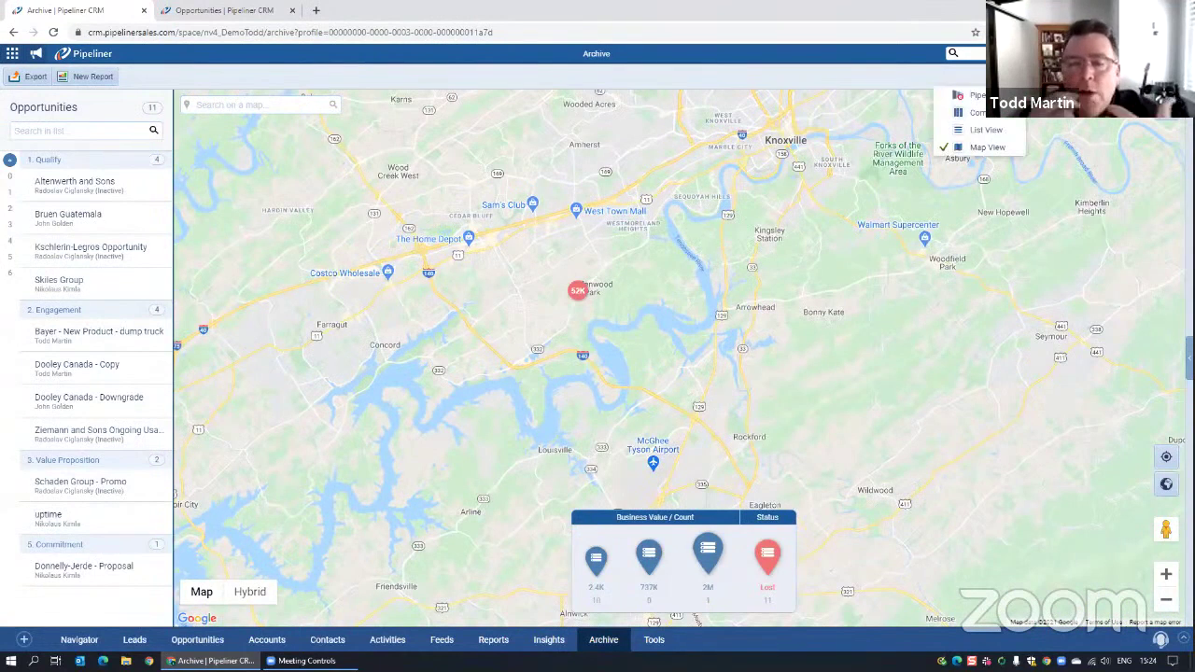
click(985, 130)
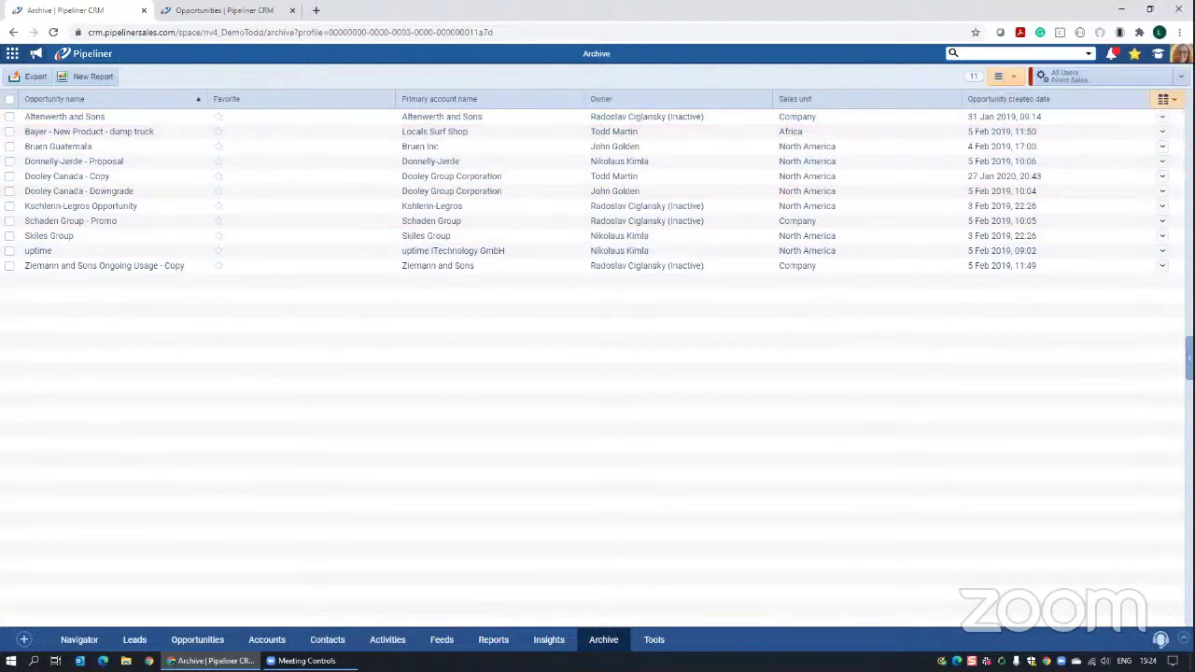
click(1168, 102)
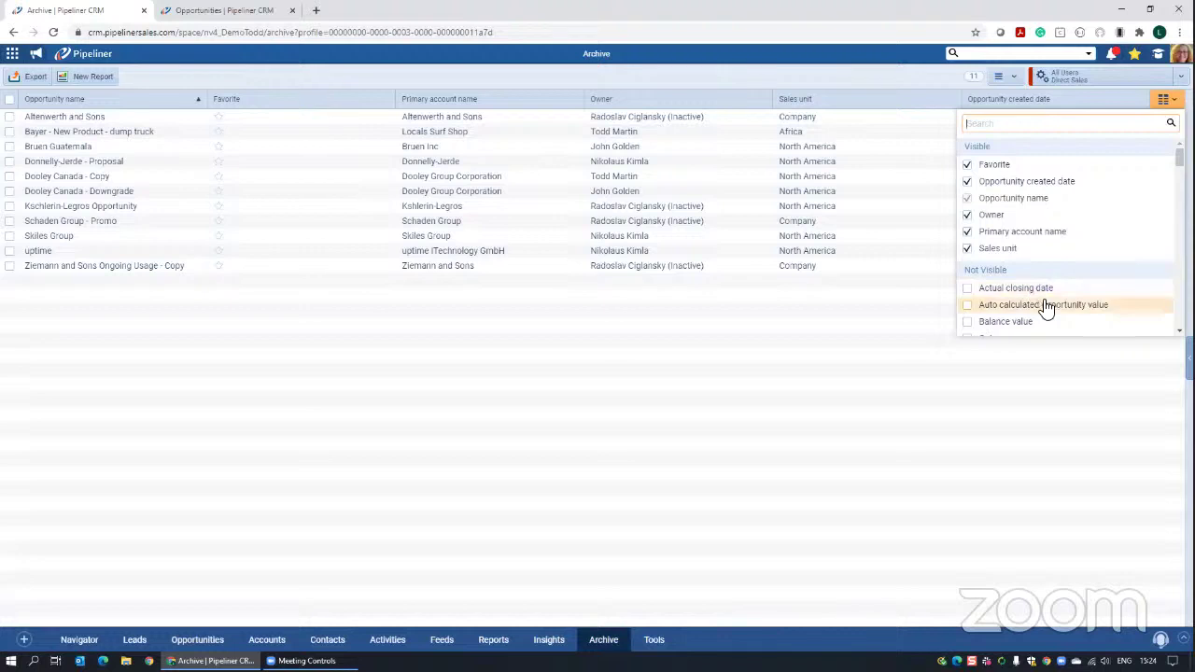
scroll(1058, 308, down, 3)
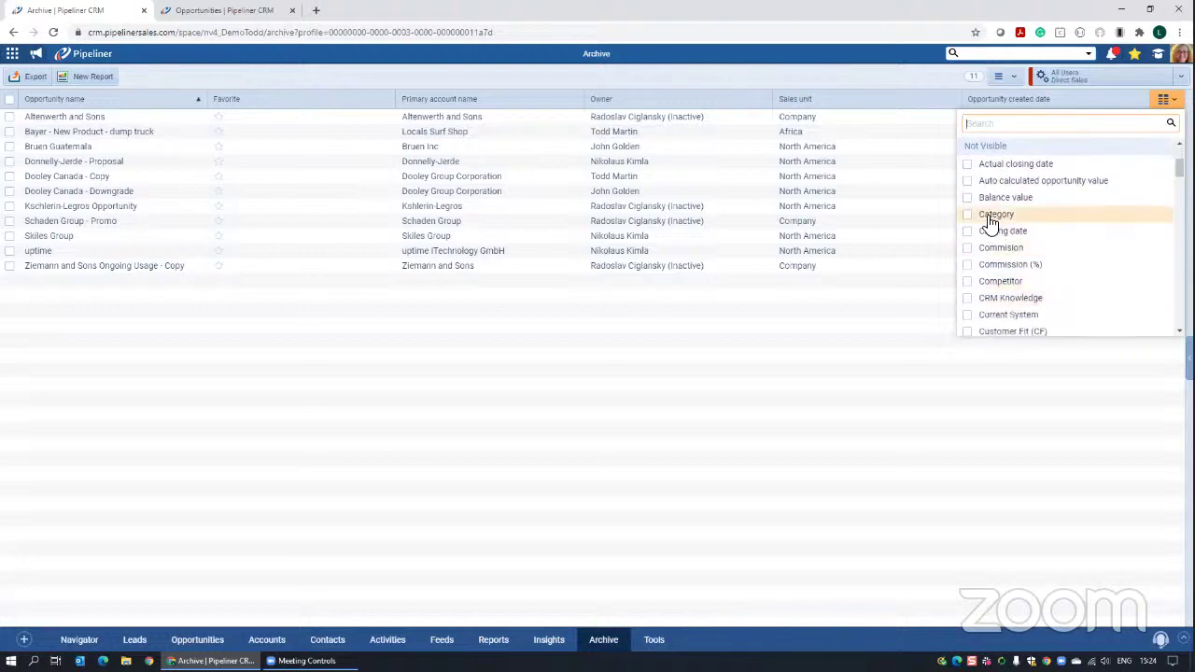
click(975, 216)
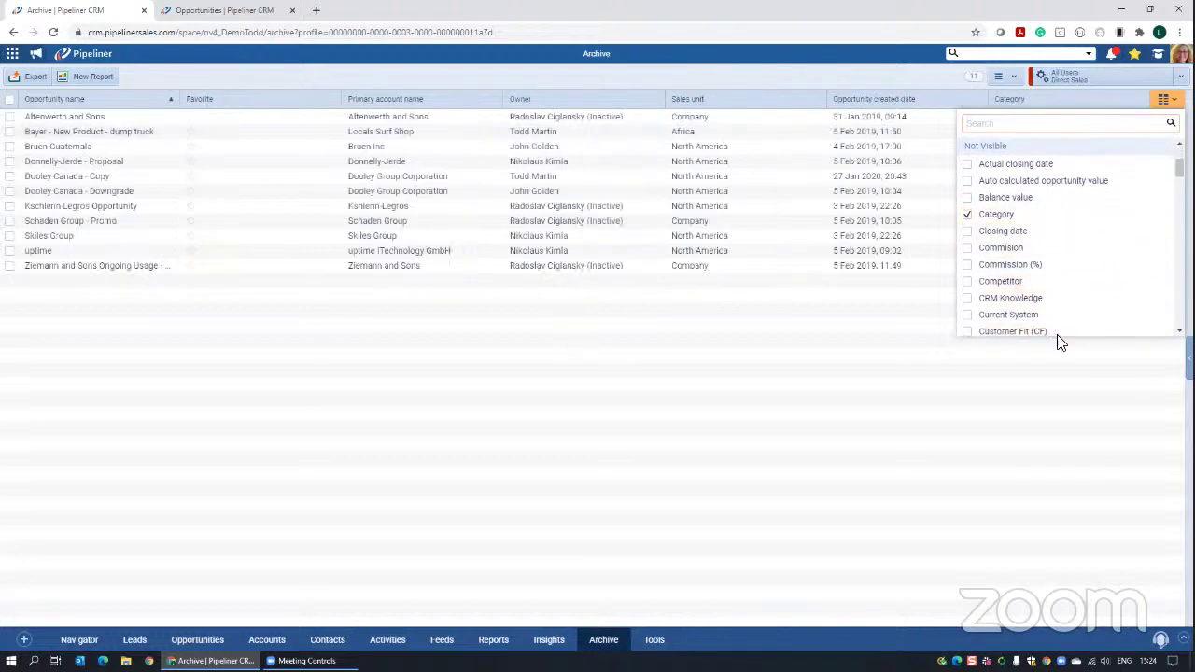
click(967, 283)
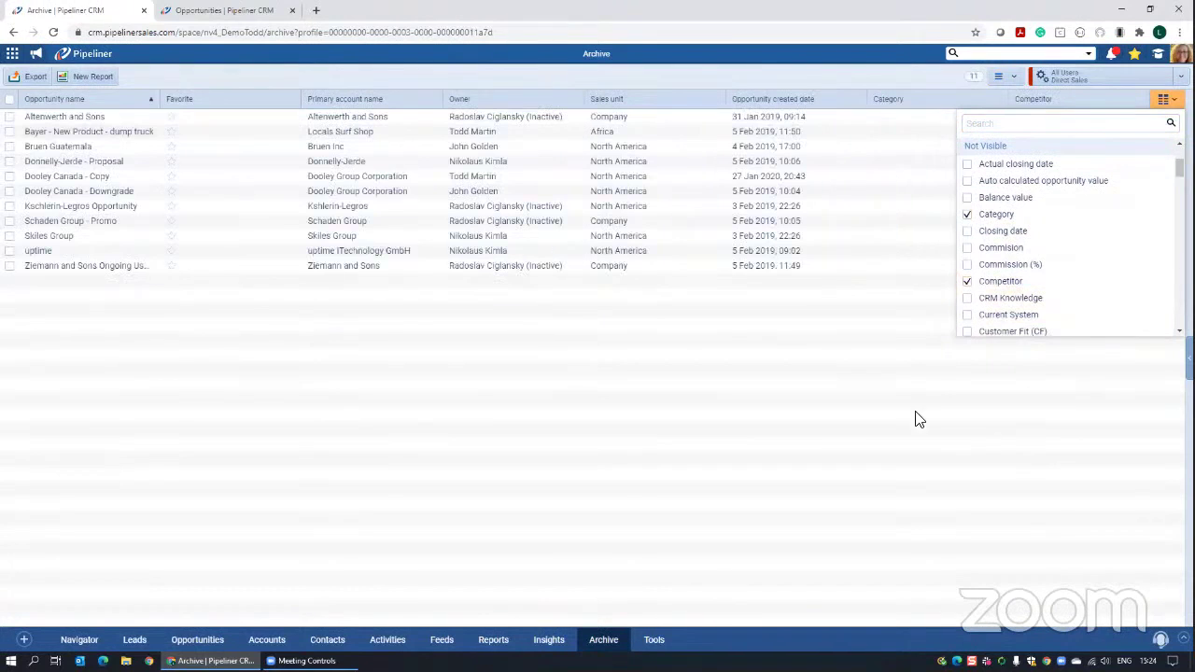
click(968, 316)
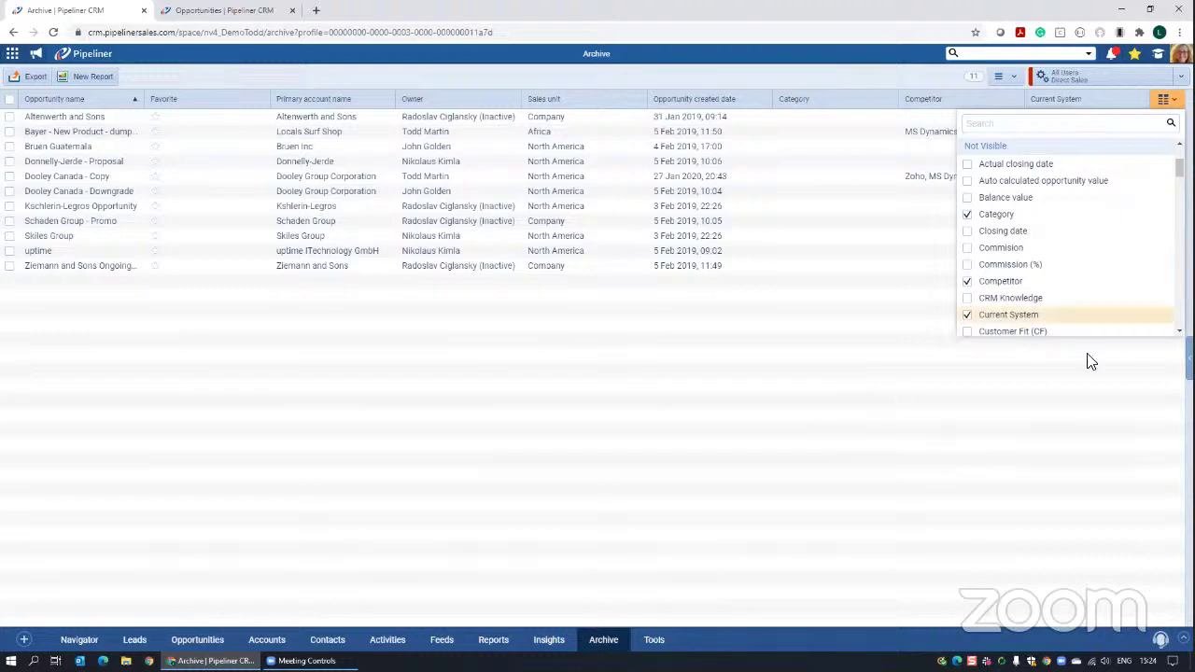
- Remove the Category column from the archive list and sort the opportunities by Sales unit in descending order
click(971, 218)
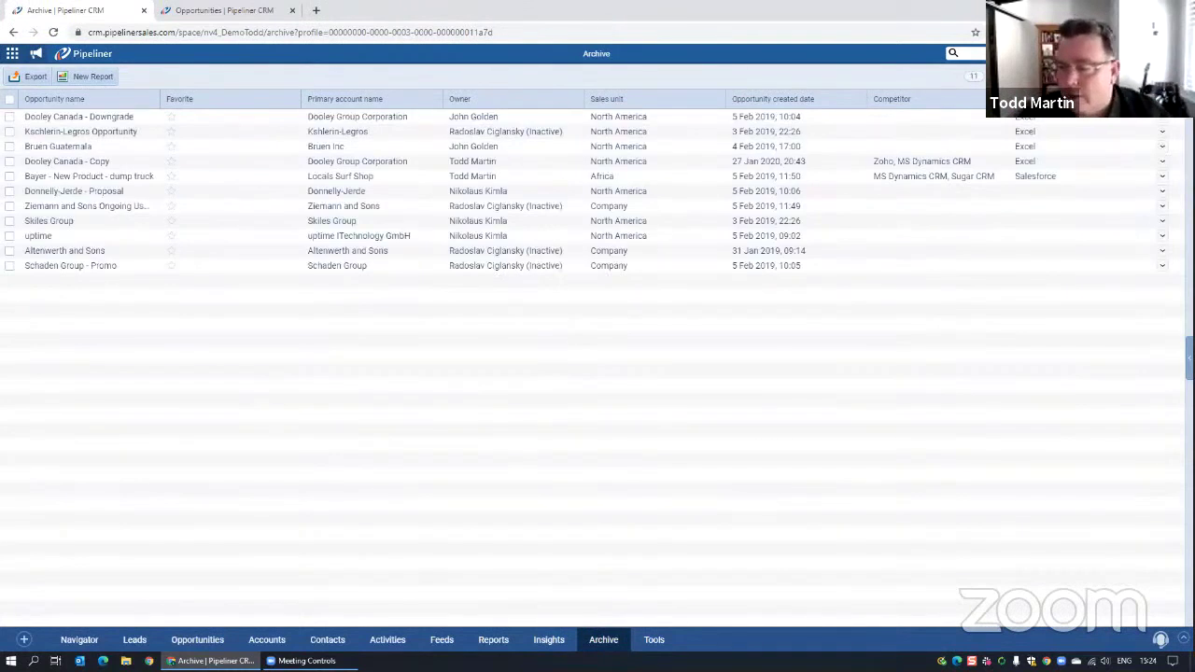
click(647, 105)
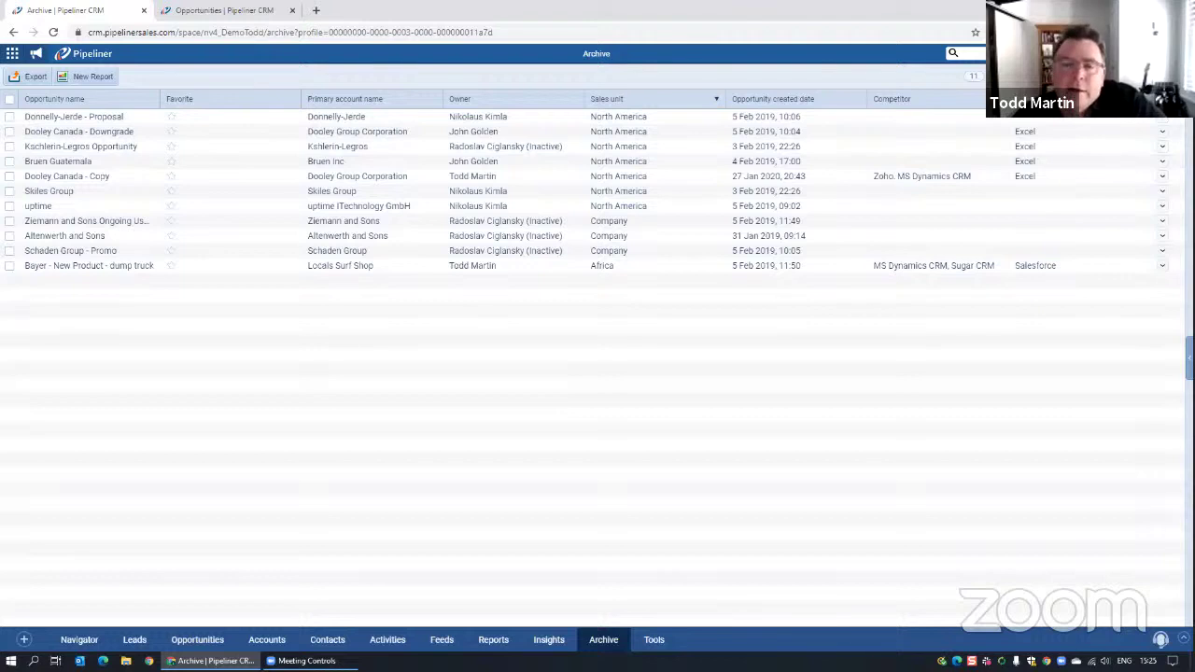
- Show the archive in the pipeline view and filter it with a custom condition where Sales step is Engagement
click(1003, 77)
click(1001, 95)
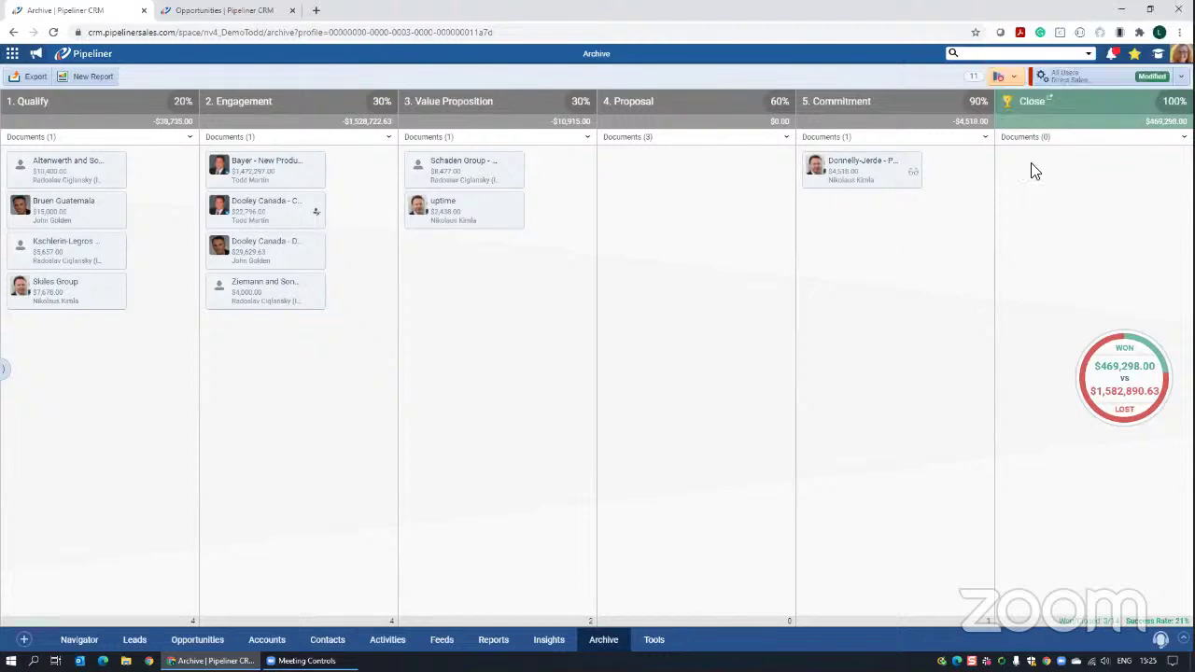
click(1043, 77)
click(1094, 223)
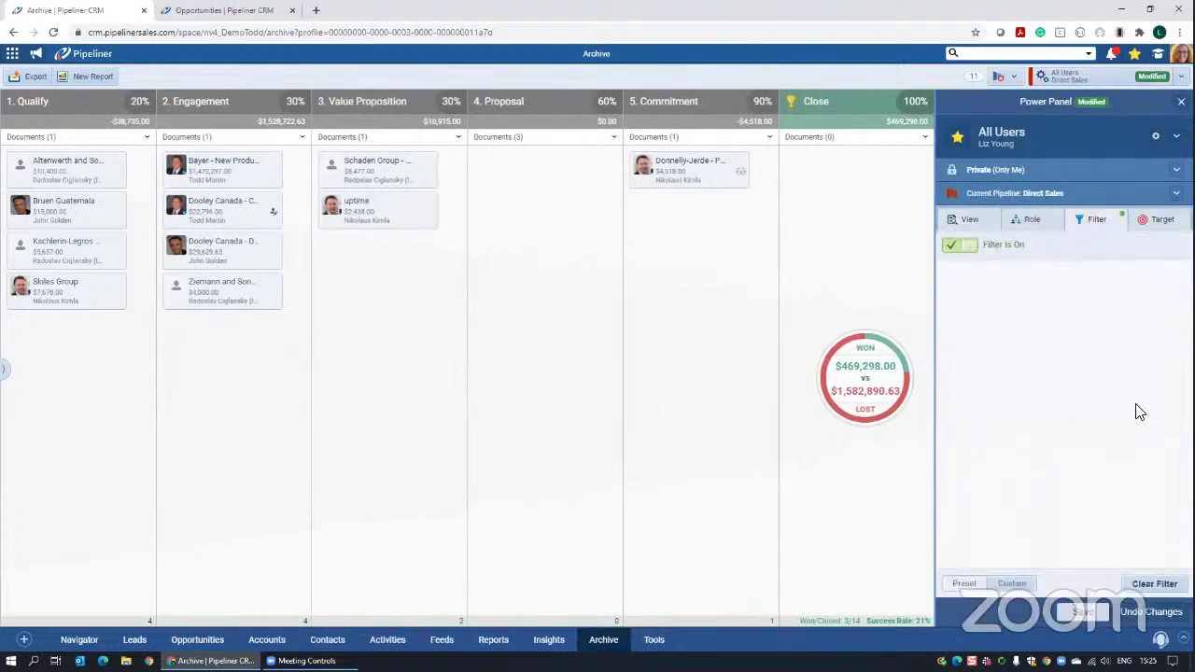
click(1014, 589)
click(1057, 270)
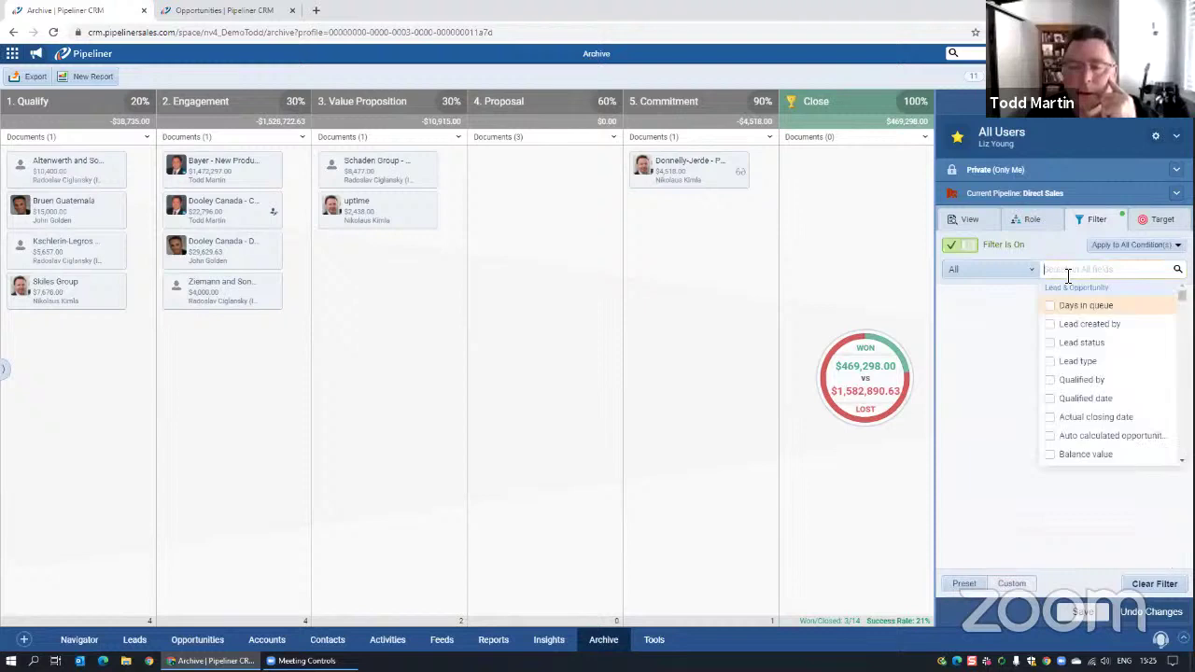
text(sa)
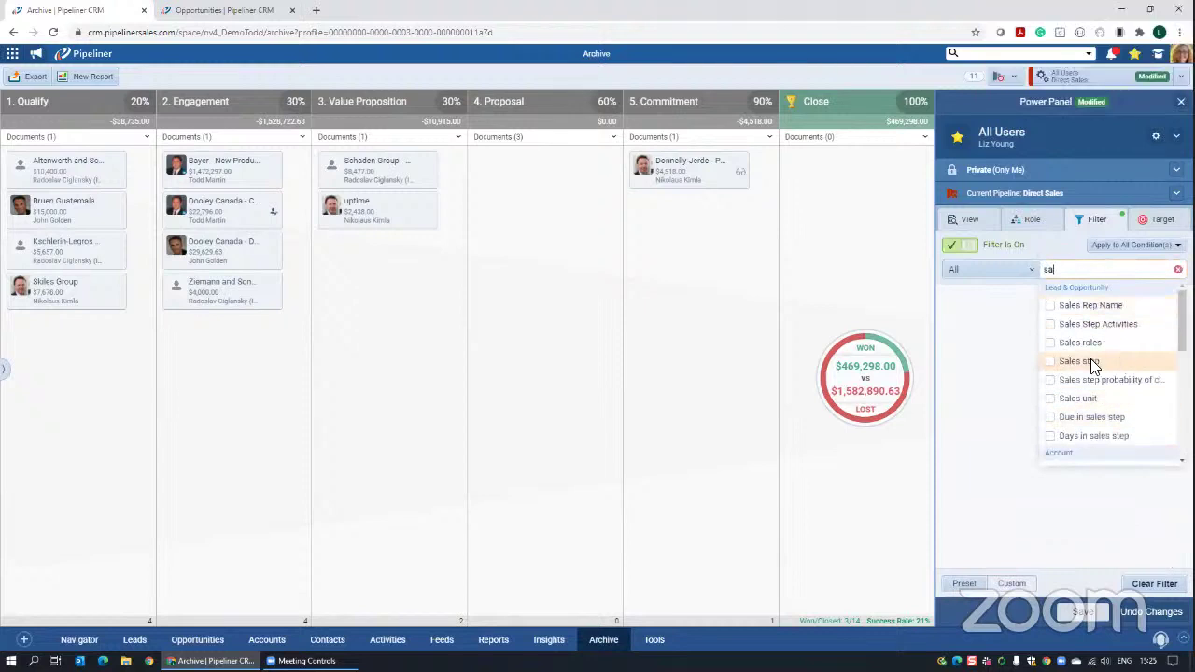
click(1051, 362)
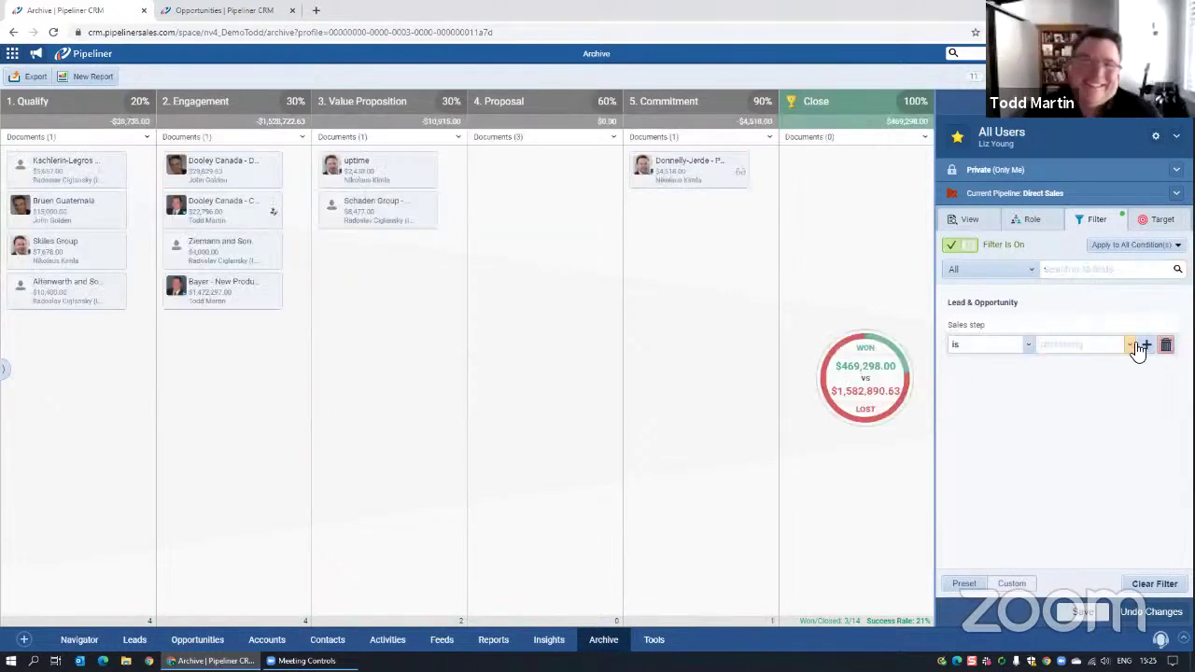
click(1133, 347)
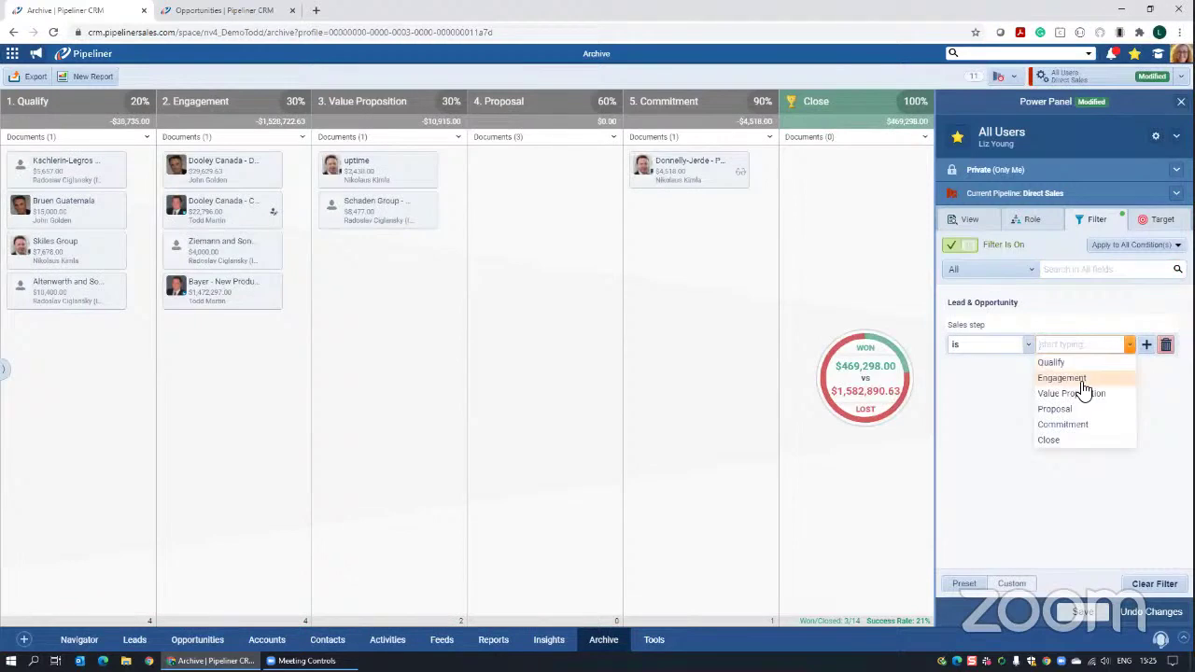
click(1082, 377)
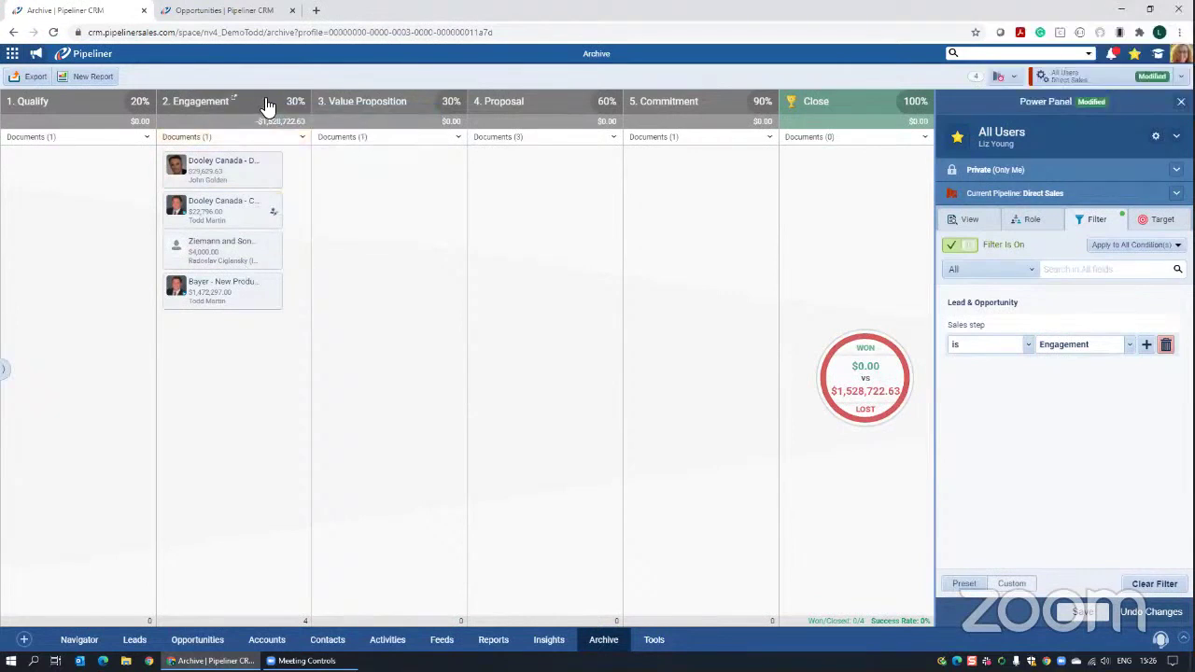
- Switch the filtered archive to List View and select all the Engagement opportunities
click(999, 76)
click(1000, 130)
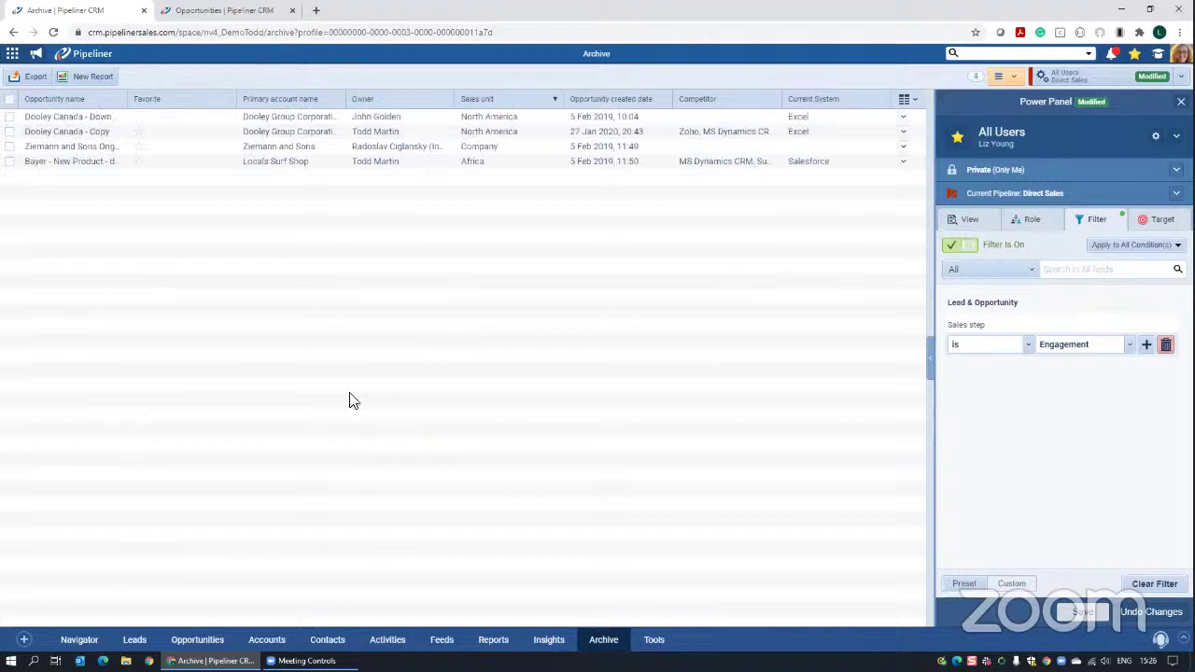
click(8, 98)
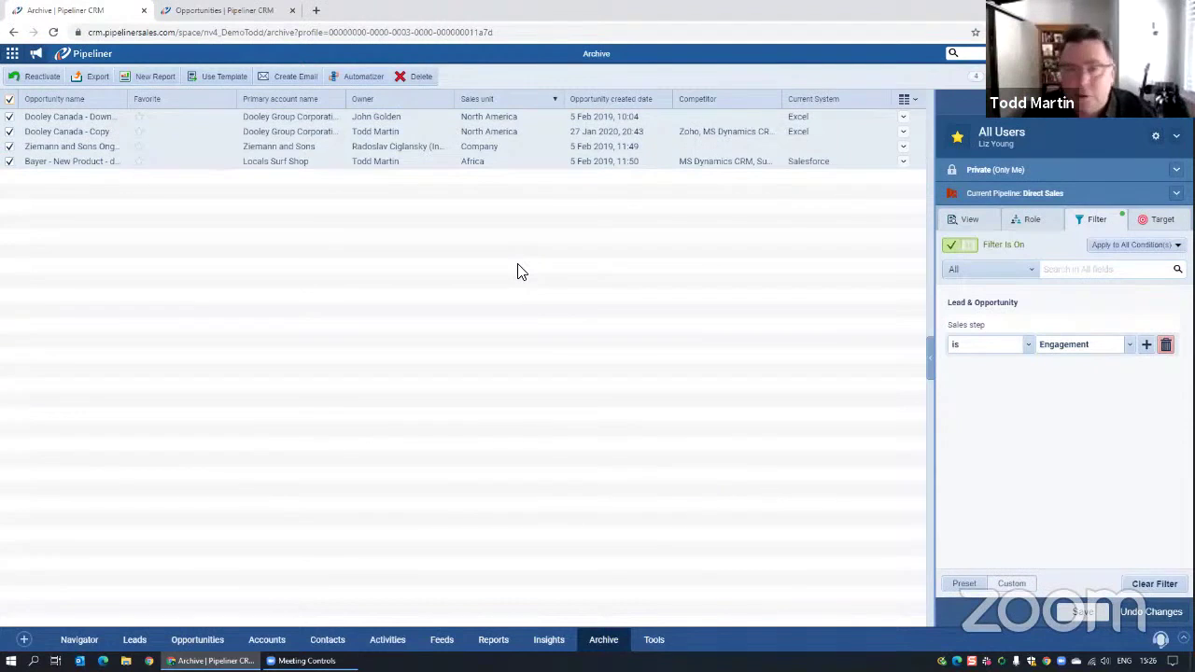
- Start a mass email to the selected opportunities' primary contacts, look up its email templates, and close it unsent
click(271, 79)
click(301, 111)
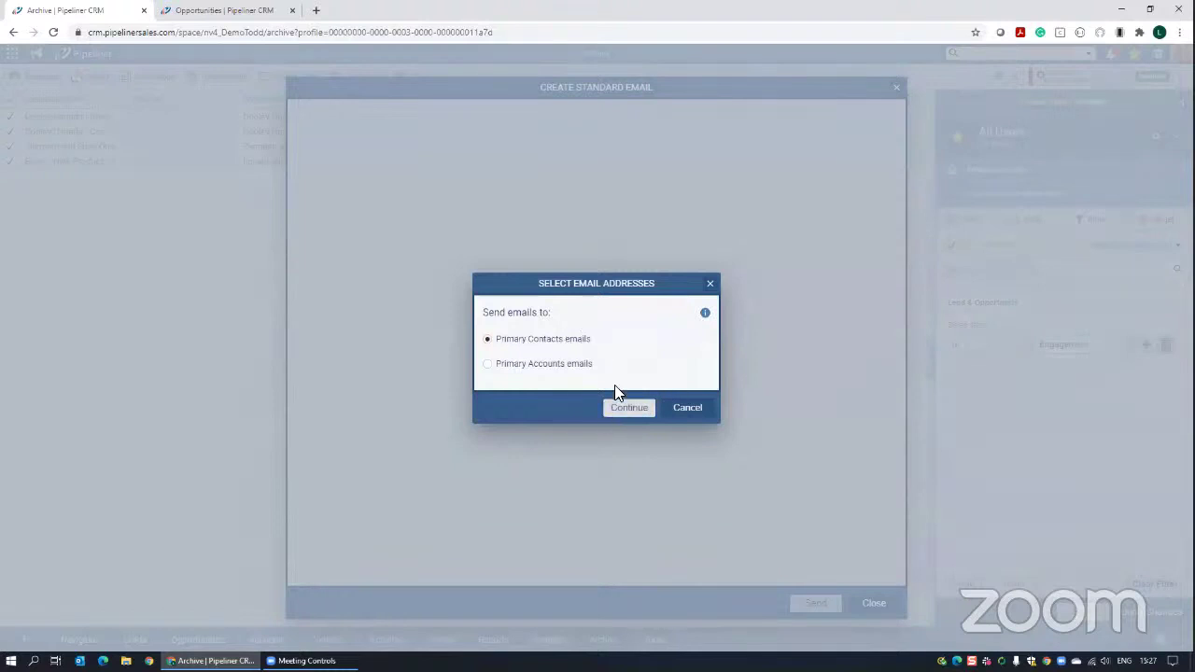
click(626, 409)
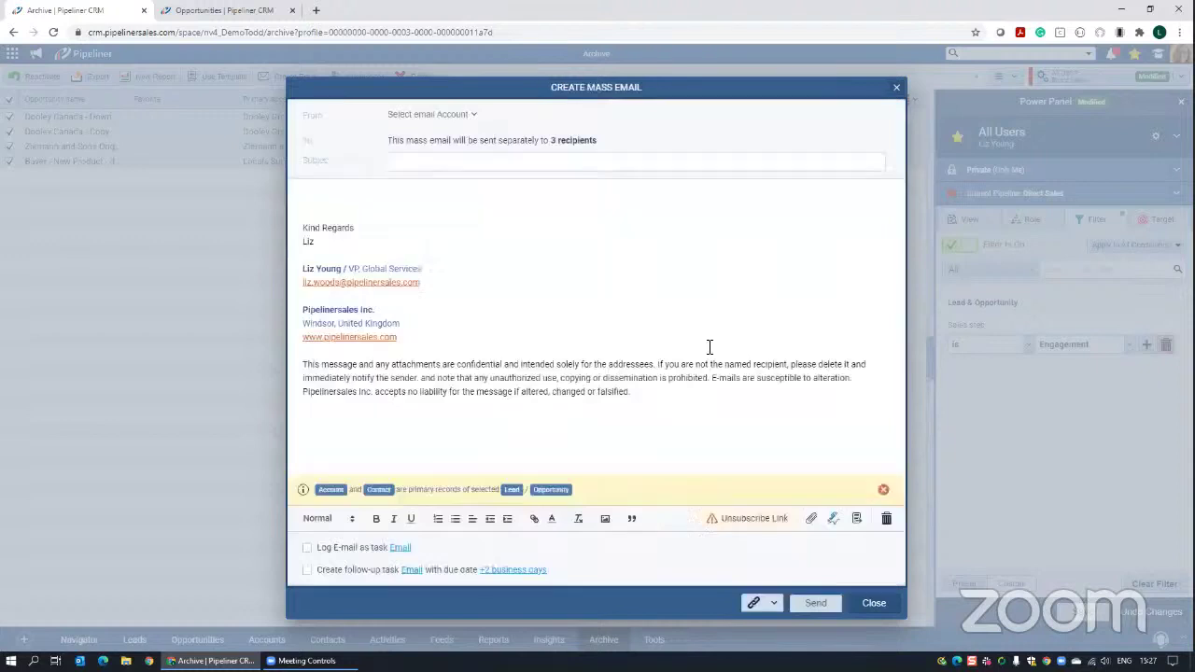
click(856, 519)
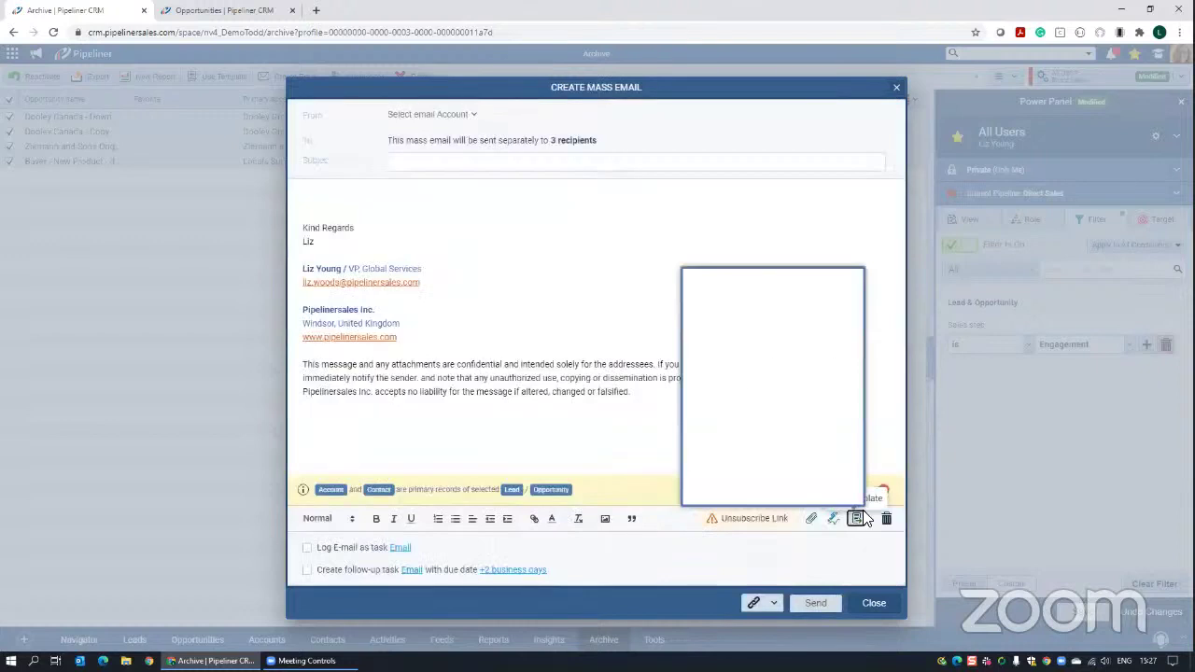
click(874, 603)
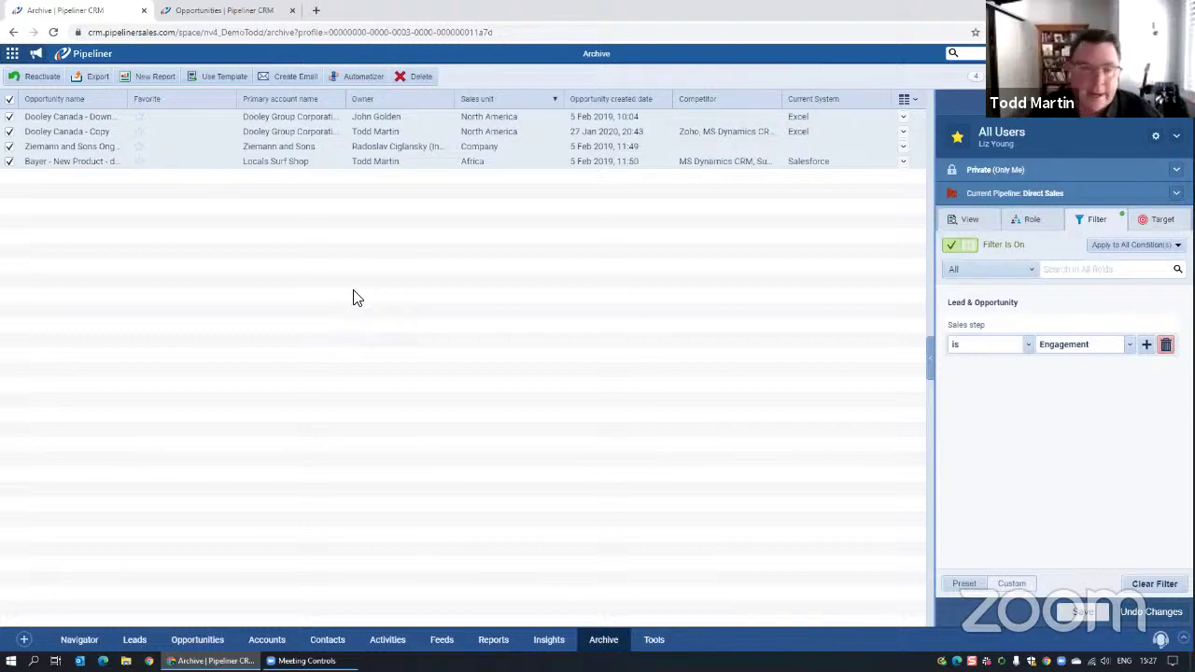
- Remove the Sales step condition from the archive filter and return the archive to the pipeline view
click(931, 358)
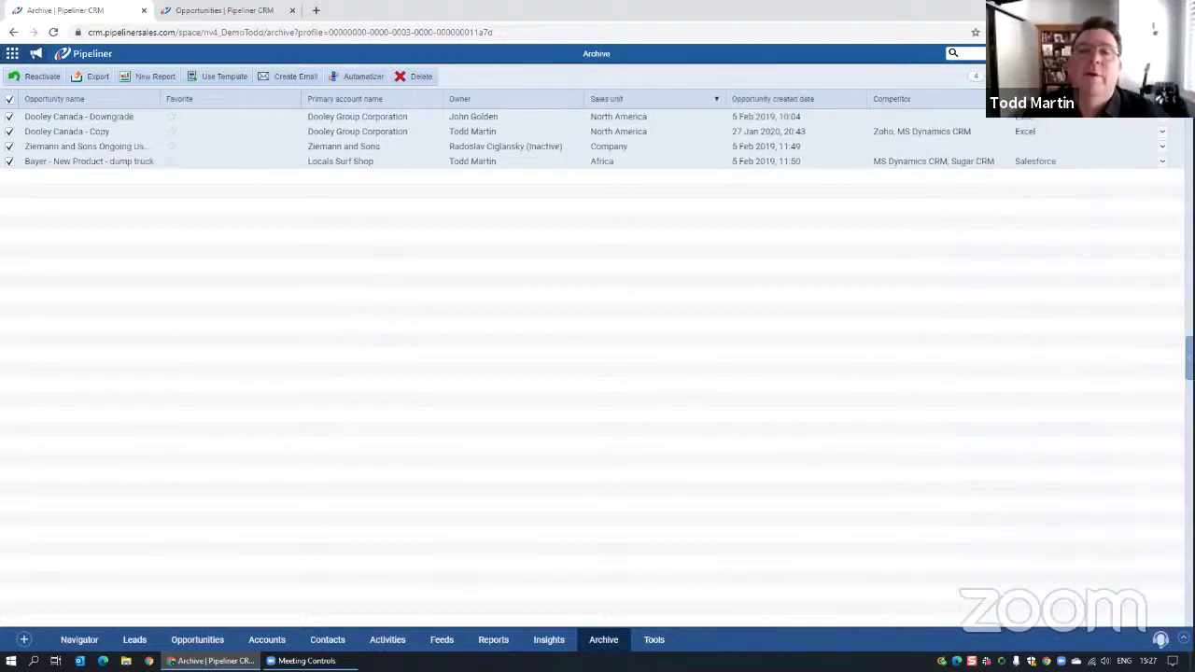
click(1189, 359)
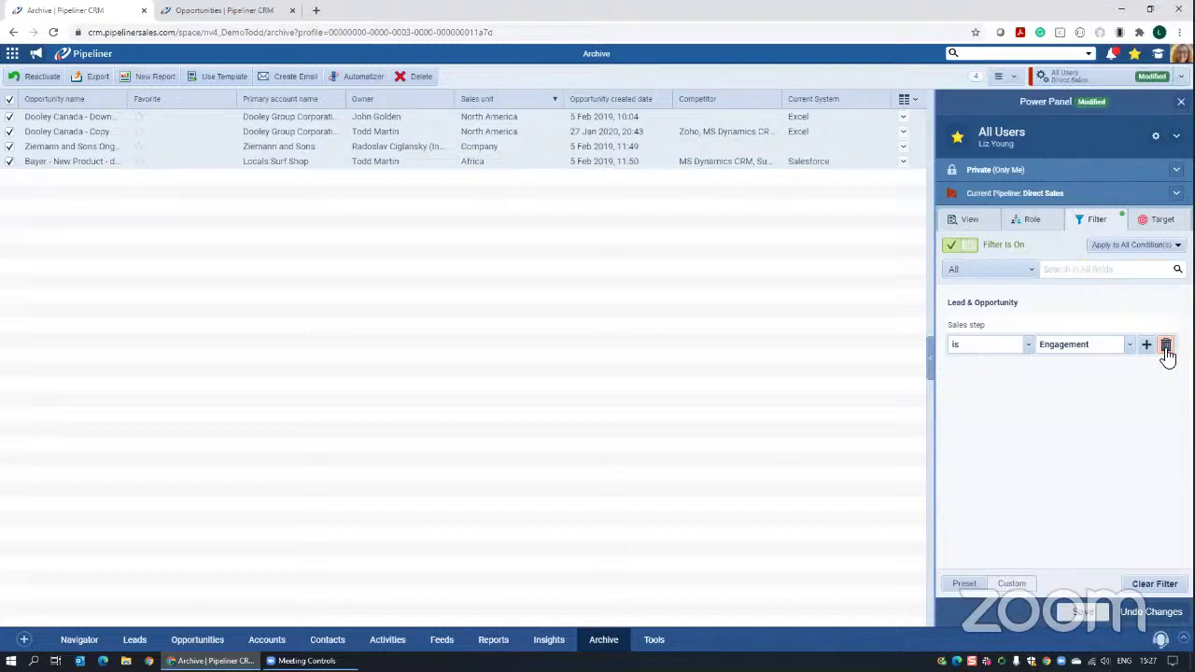
click(1164, 349)
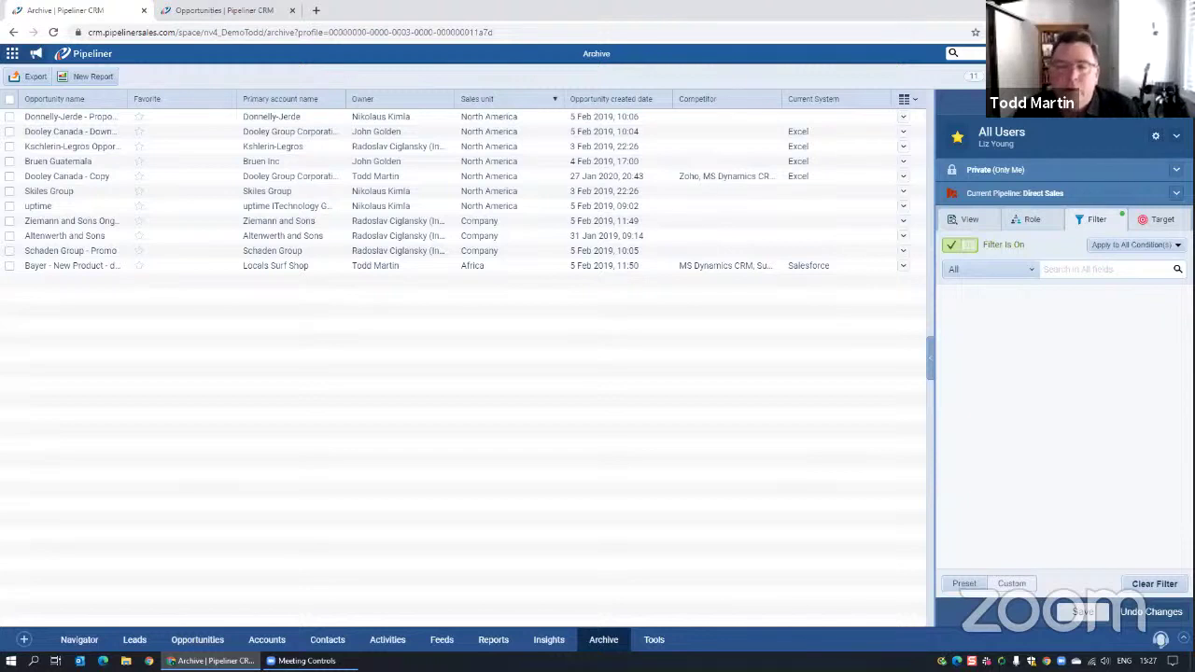
click(904, 98)
click(971, 128)
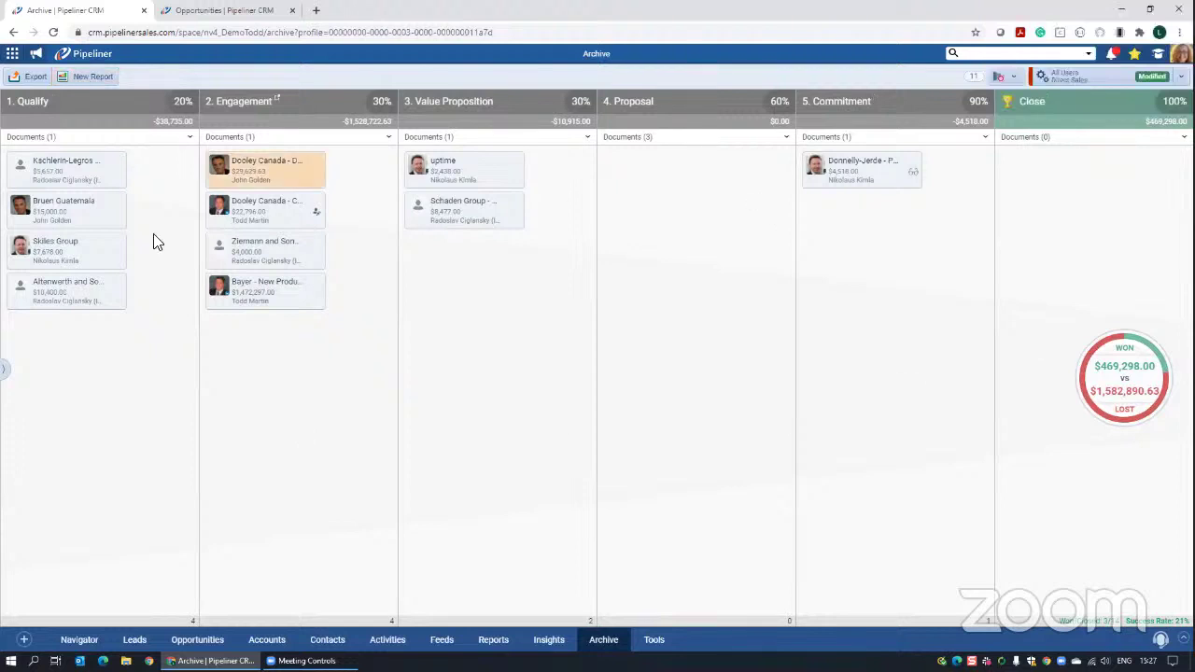
- Create a new report from the archive and save it as Lost Opps
click(84, 83)
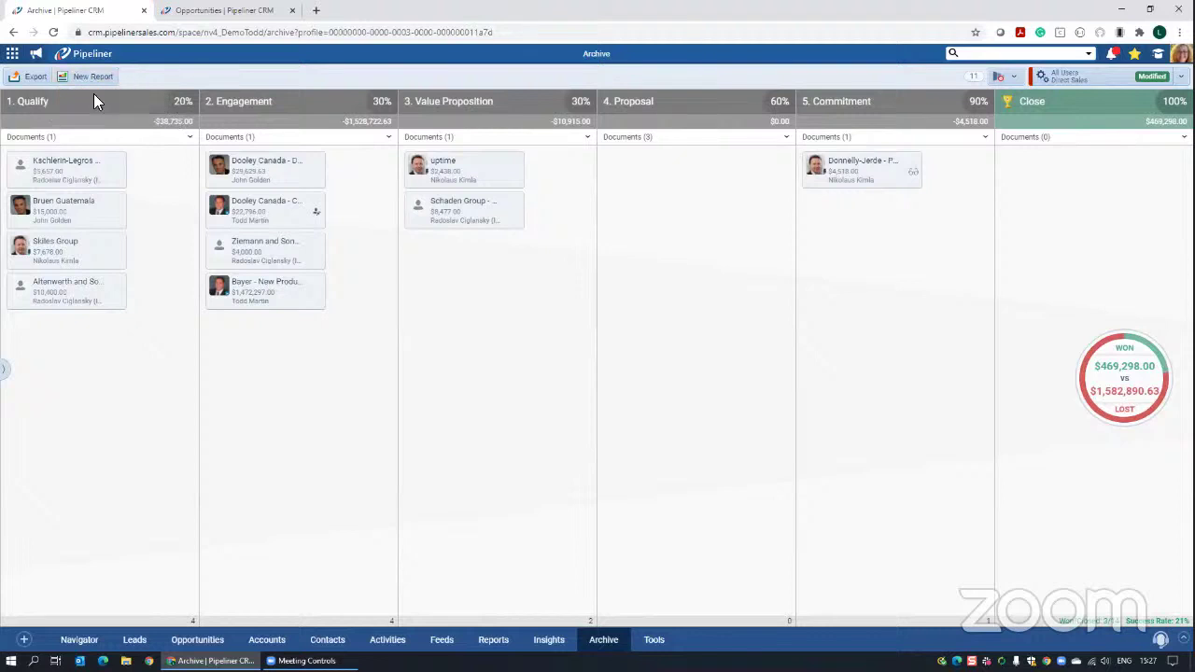
text(Lost)
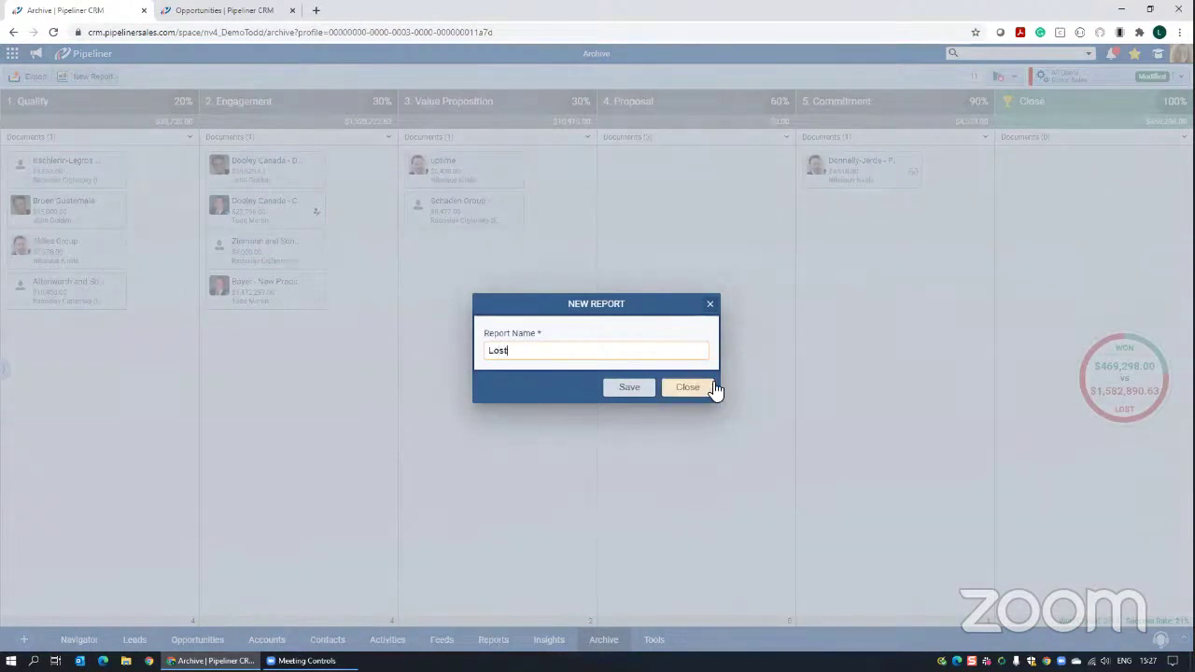
text( Opps)
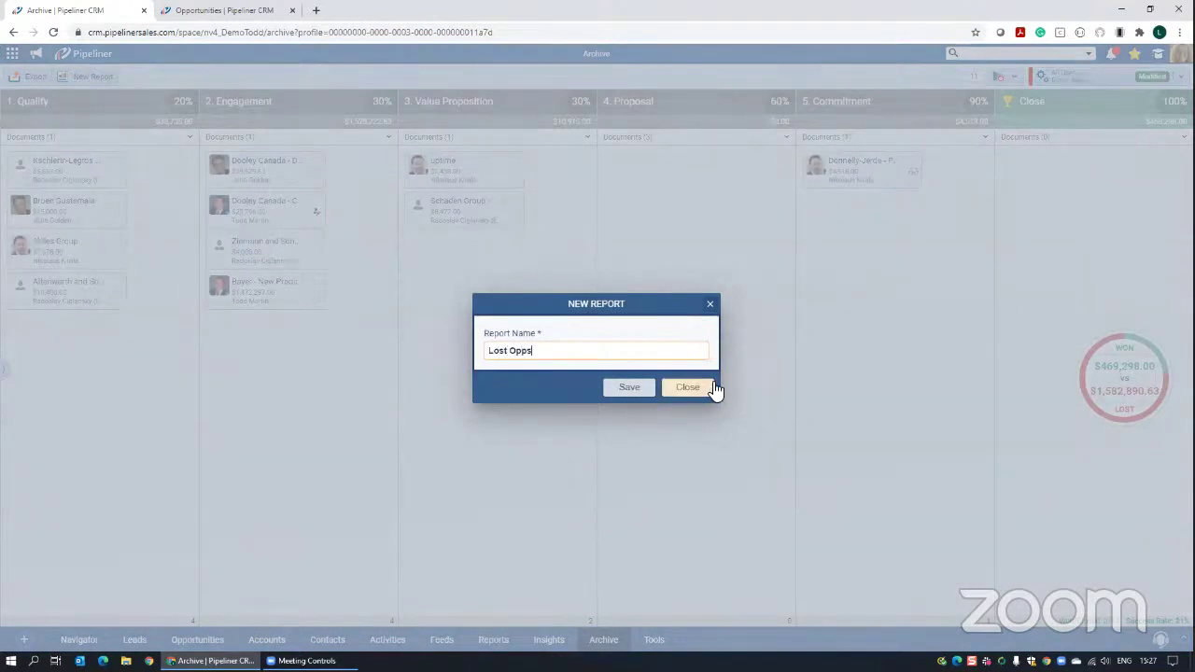
click(631, 387)
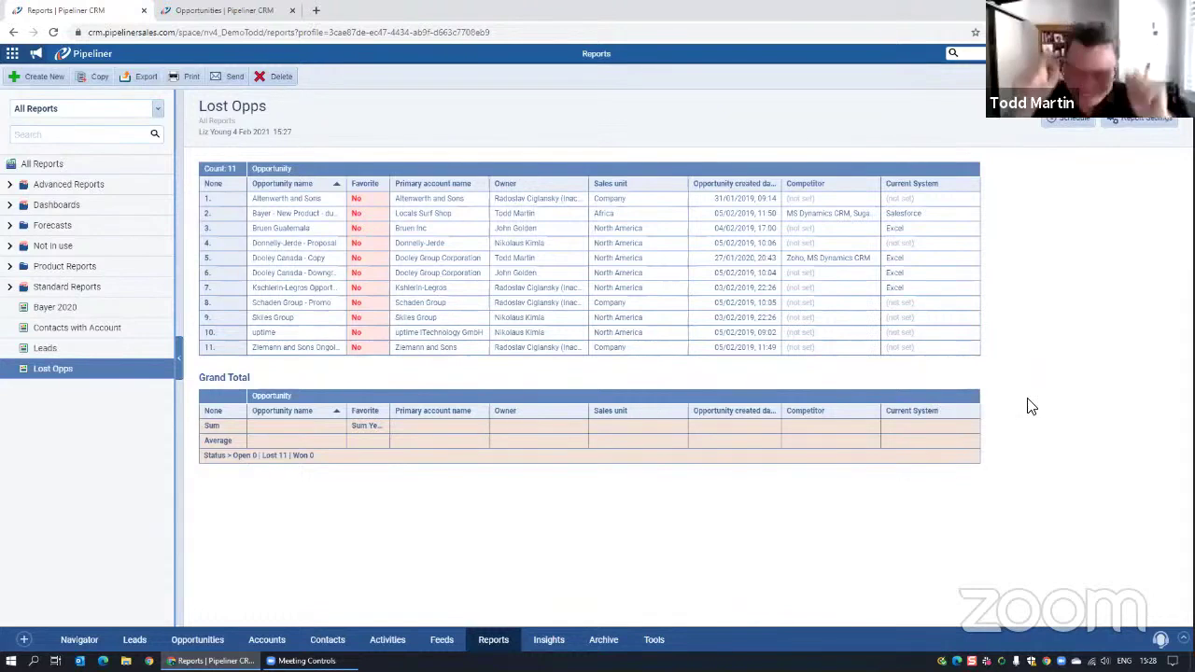
- In the Lost Opps report settings, convert the standard table to a Pivot Table
click(1114, 122)
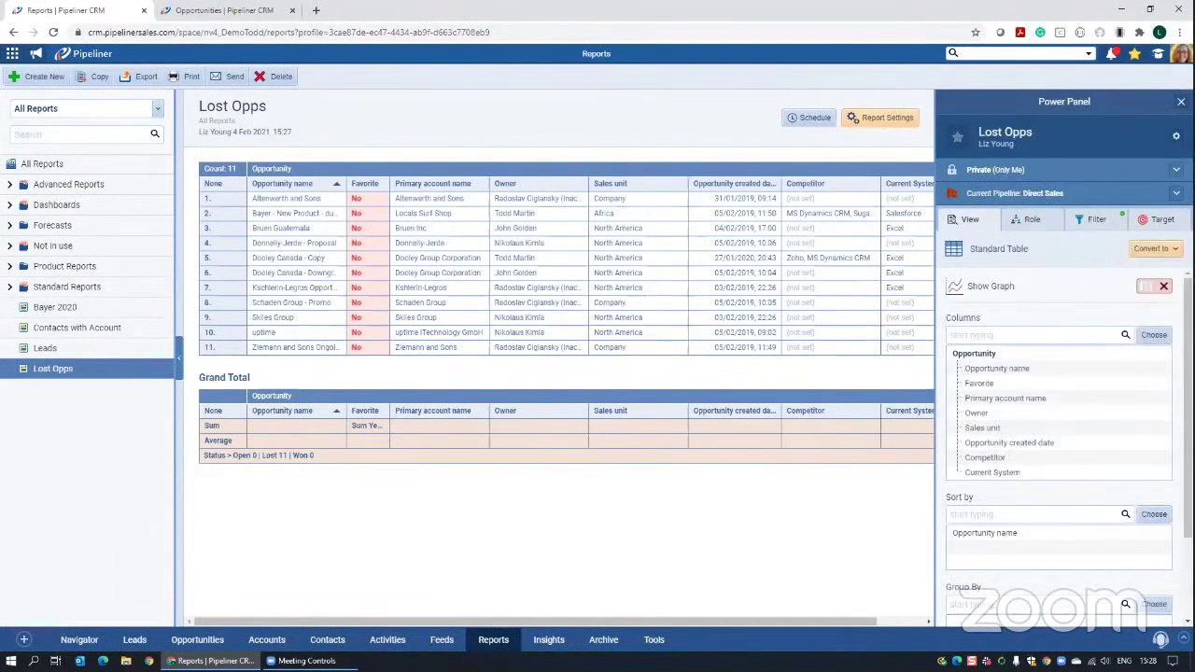
click(1158, 250)
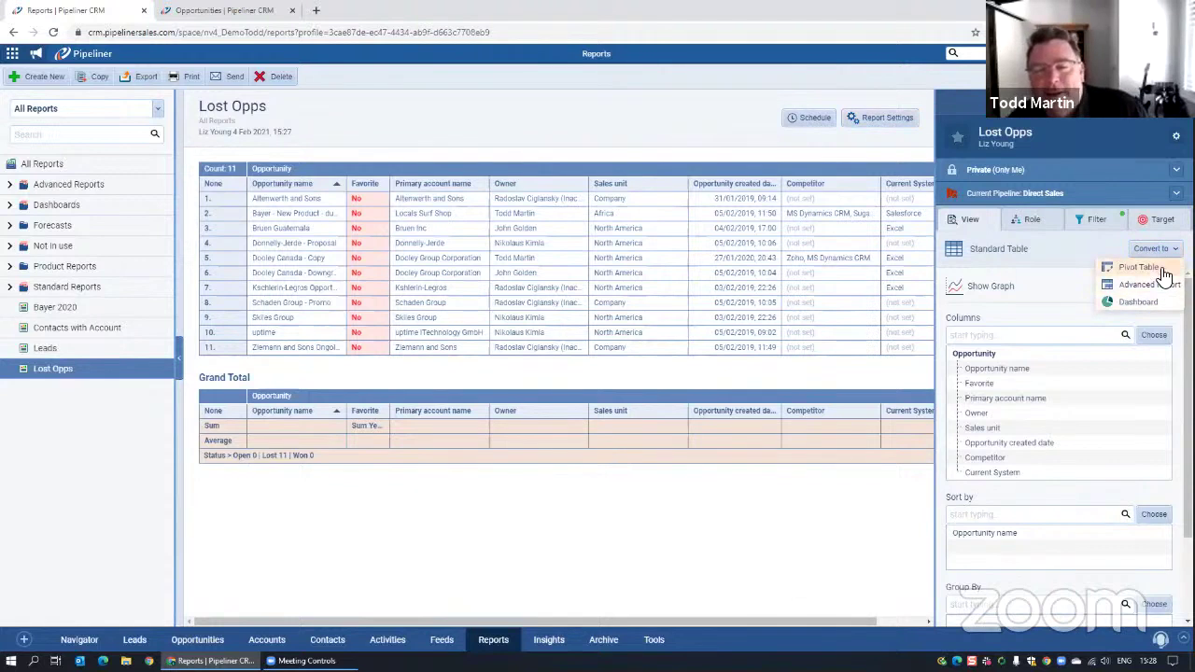
click(1163, 270)
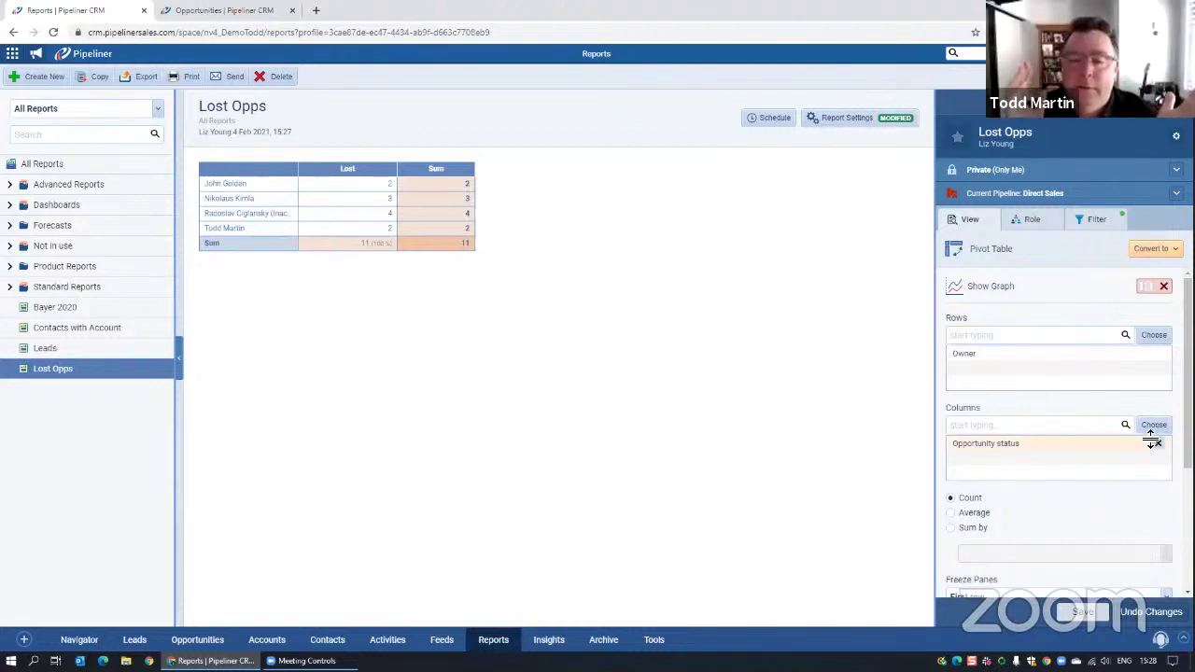
- Replace Opportunity status with Lost reason as the pivot columns and inspect the first owner's No Budget opportunities
click(1094, 425)
text(lost)
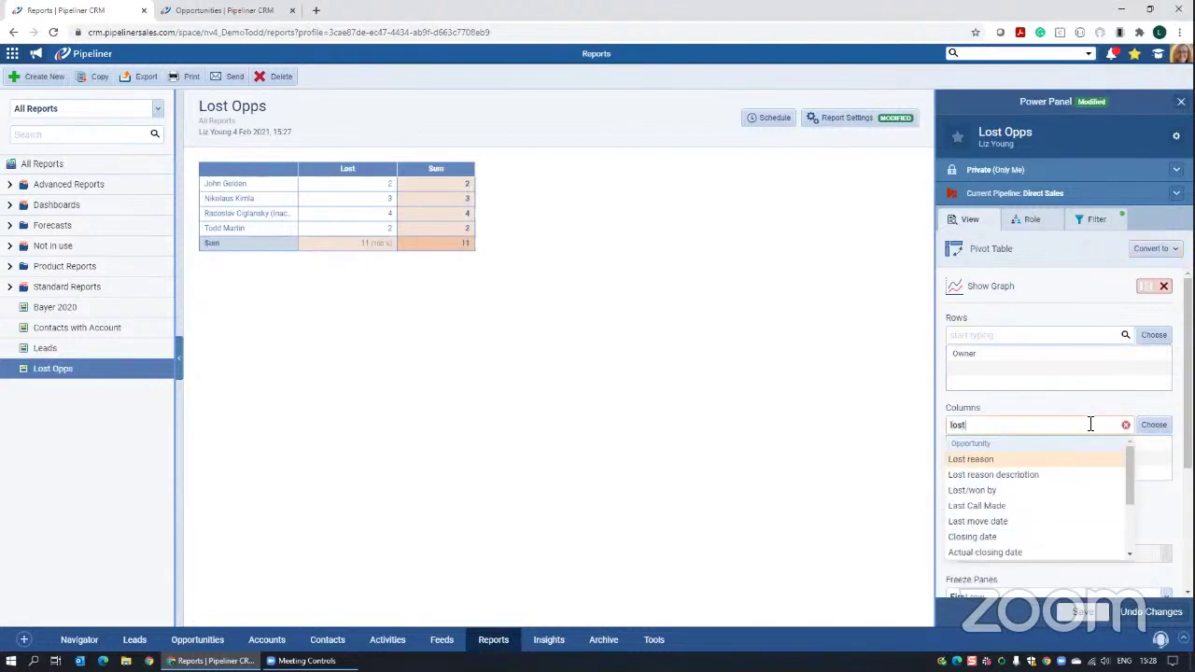
click(1045, 464)
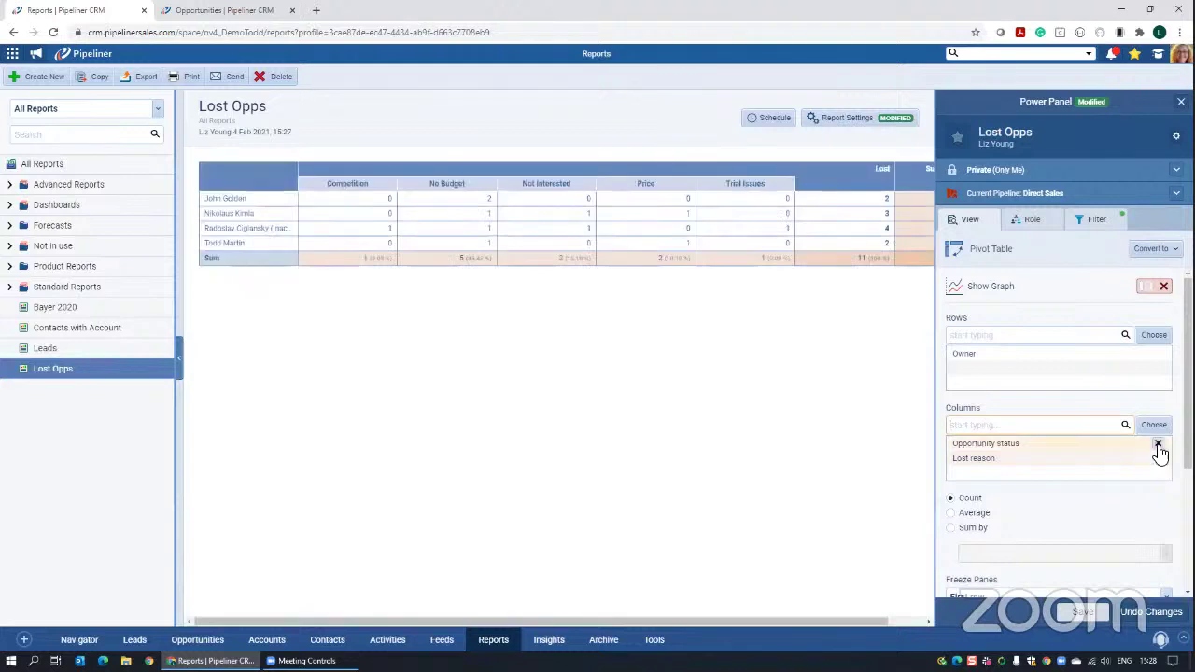
click(1158, 445)
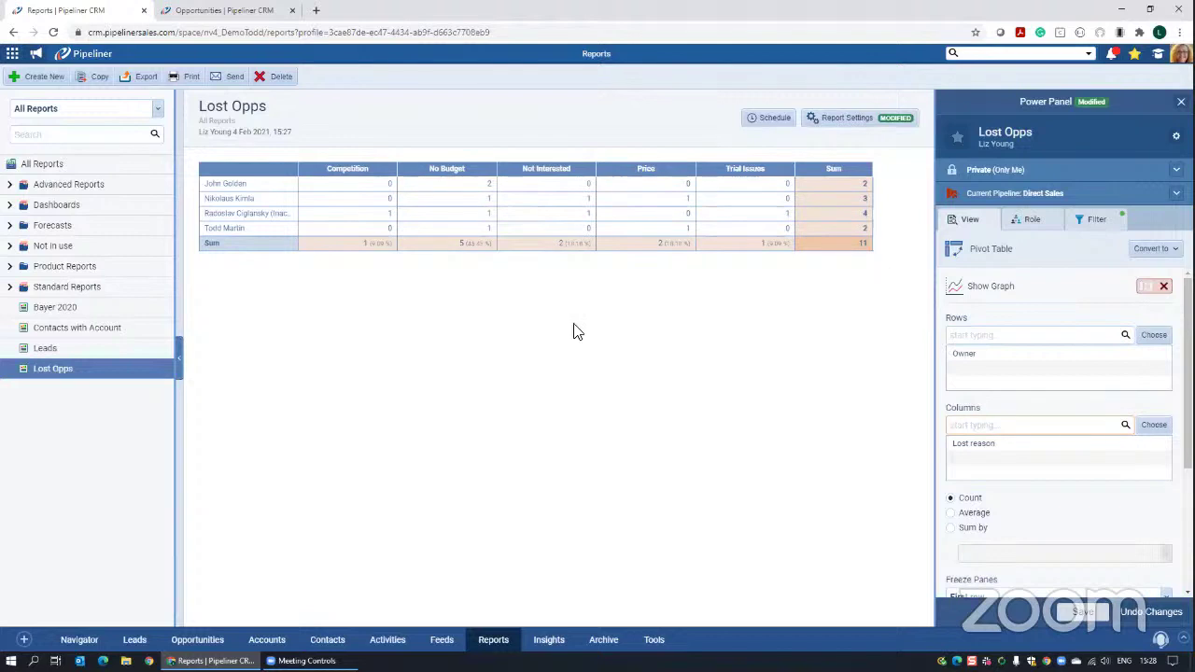
click(480, 187)
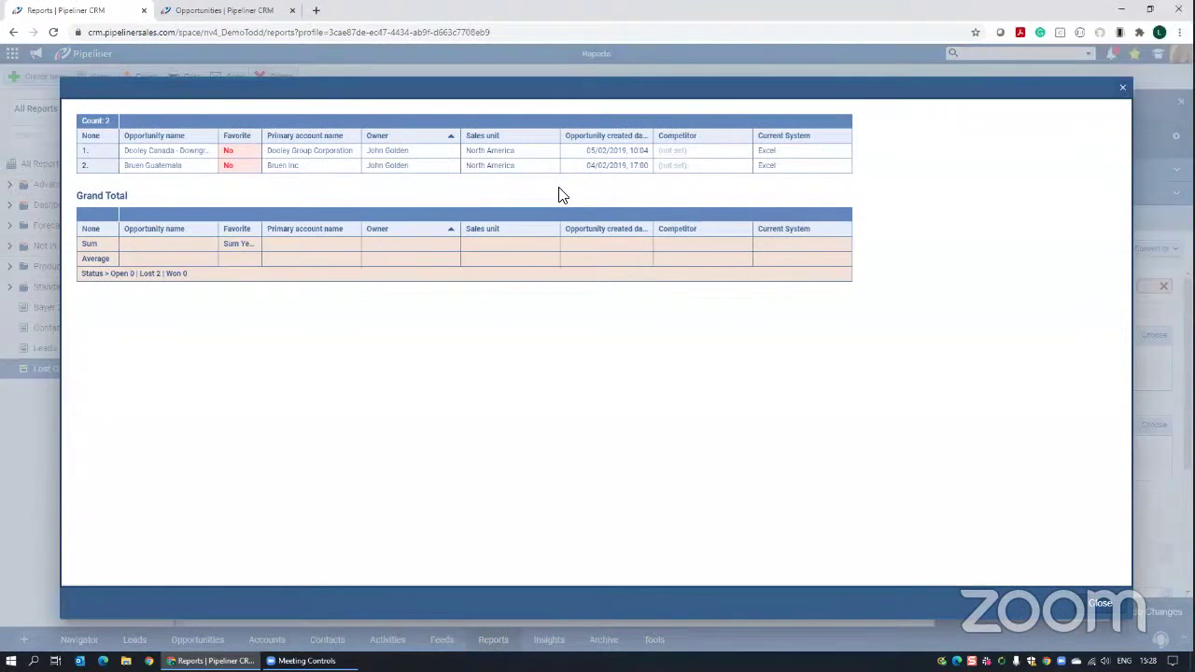
click(1107, 605)
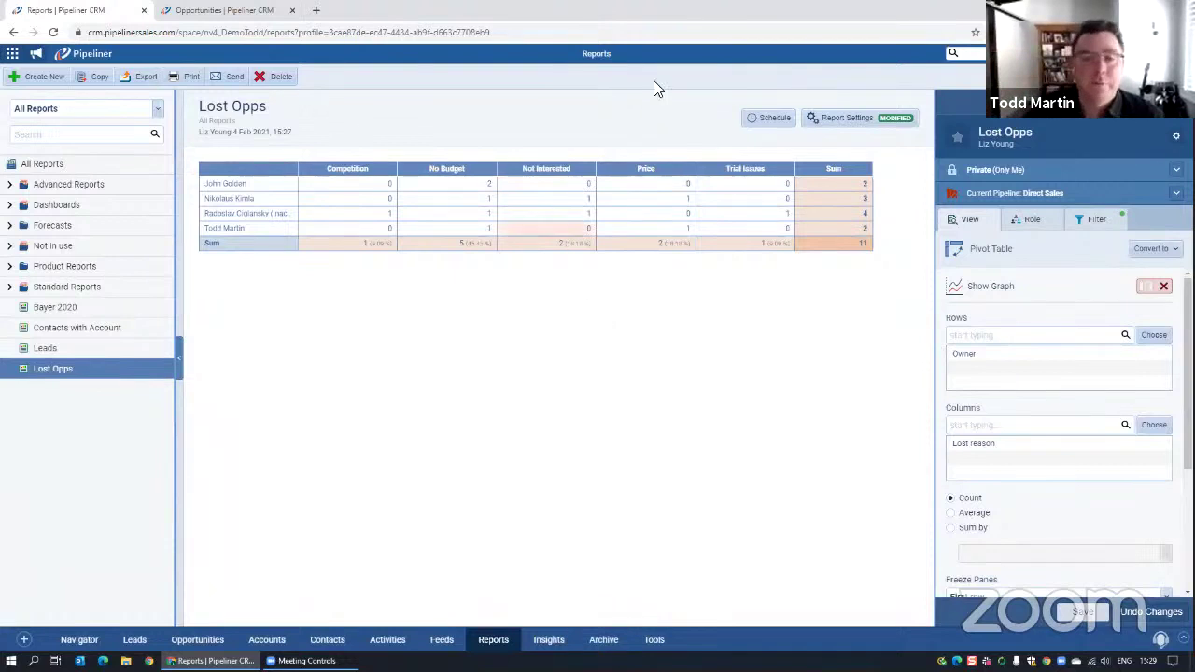
- Set the Lost Opps report to be sent every month on day 31 only and save the schedule setting
click(771, 120)
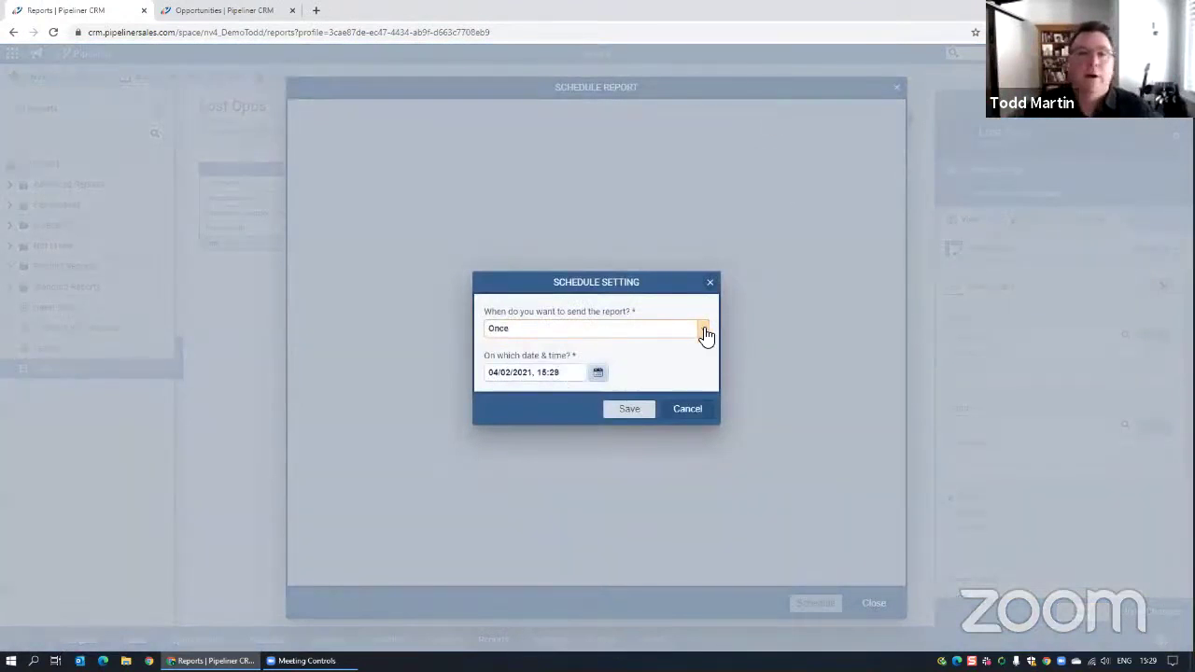
click(704, 331)
click(528, 417)
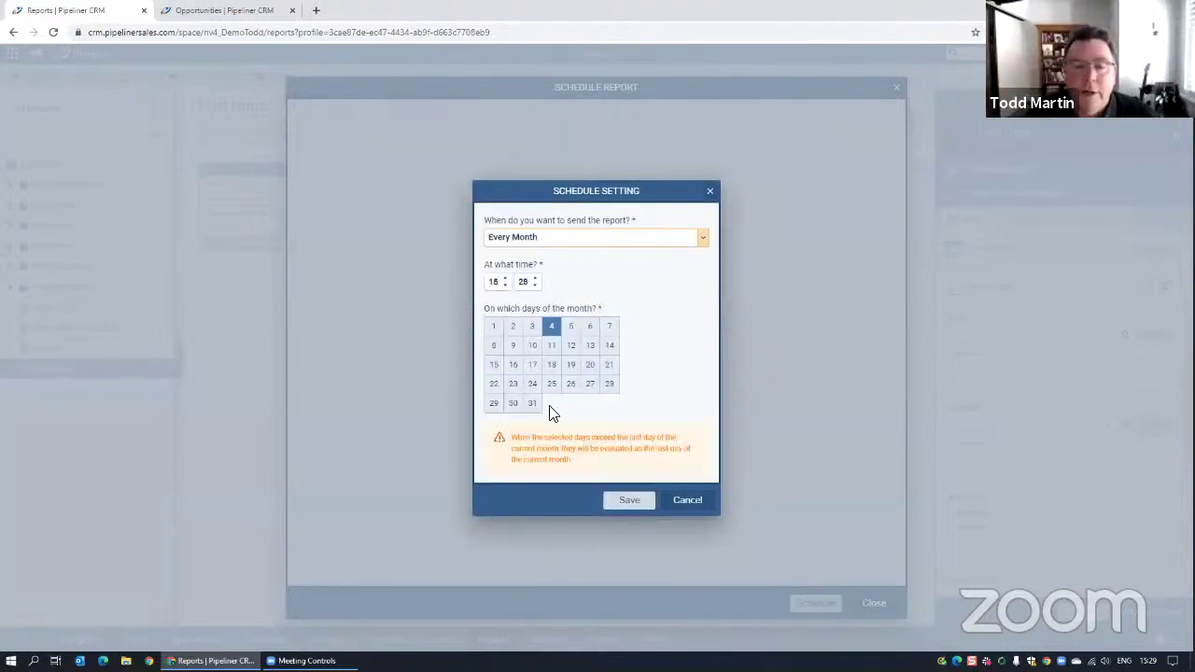
click(532, 405)
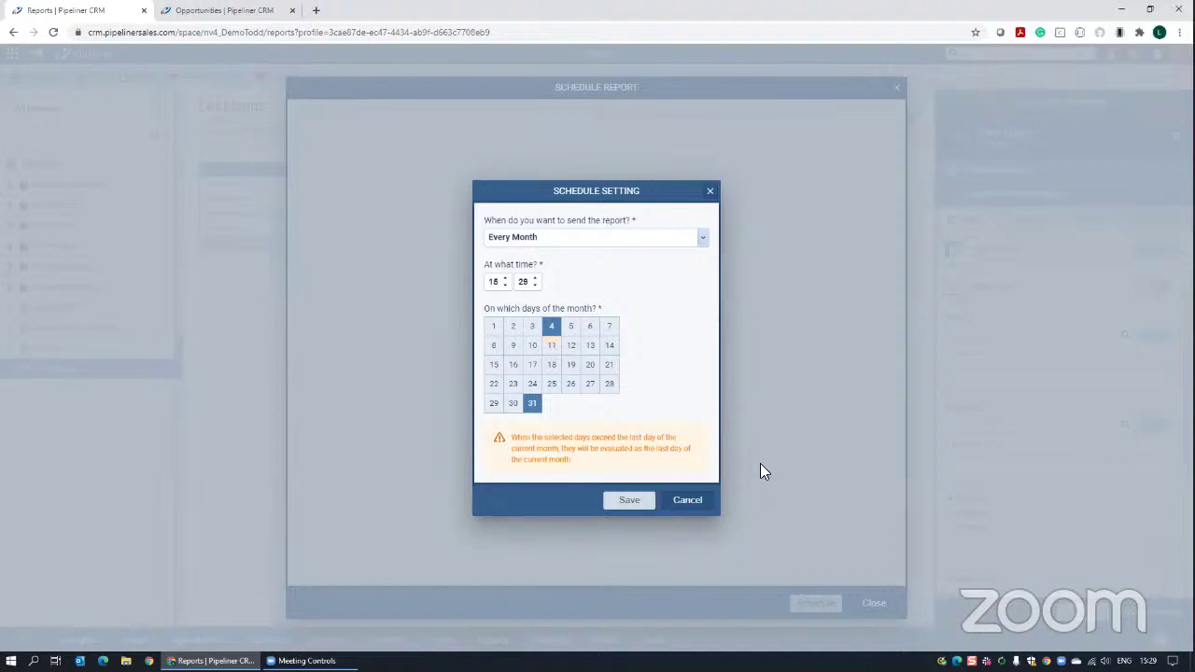
click(552, 325)
click(534, 403)
click(534, 404)
click(627, 501)
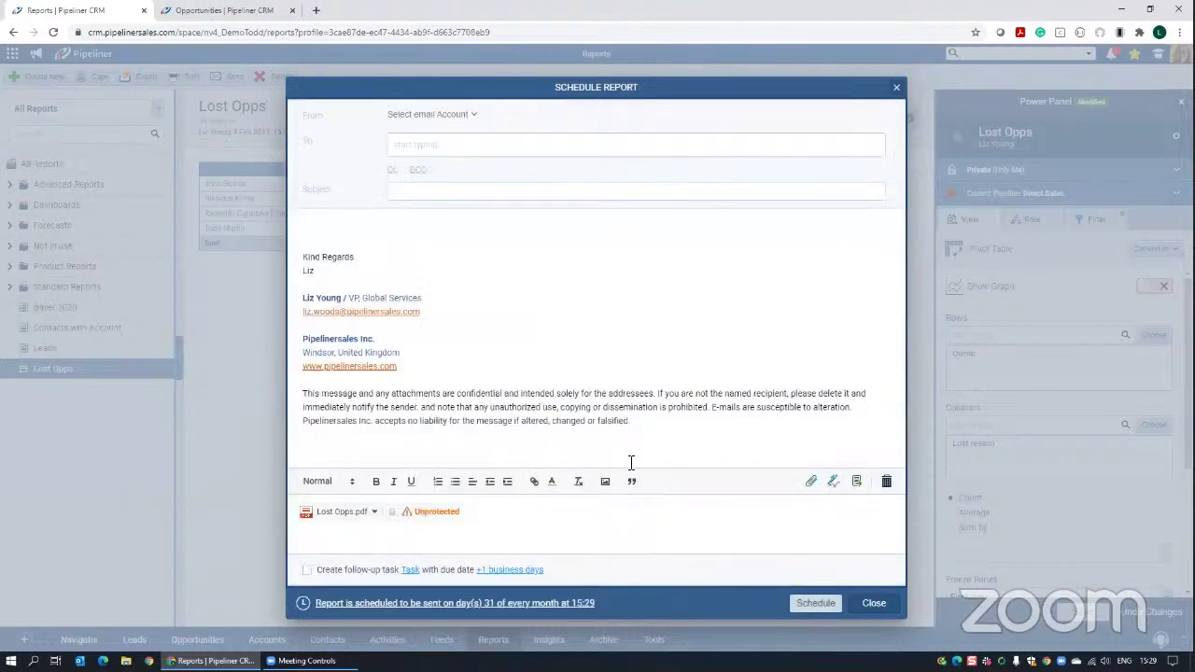
- Review the sender account and recipient choices in the Lost Opps schedule email and close it without scheduling
click(467, 114)
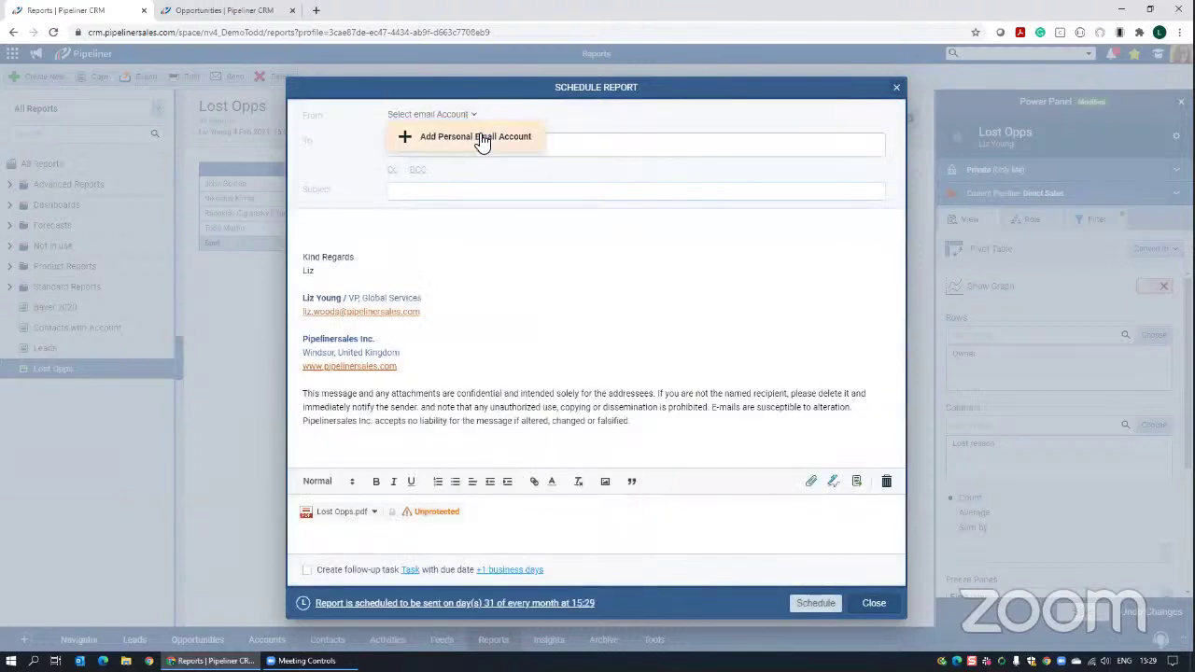
click(435, 227)
click(417, 140)
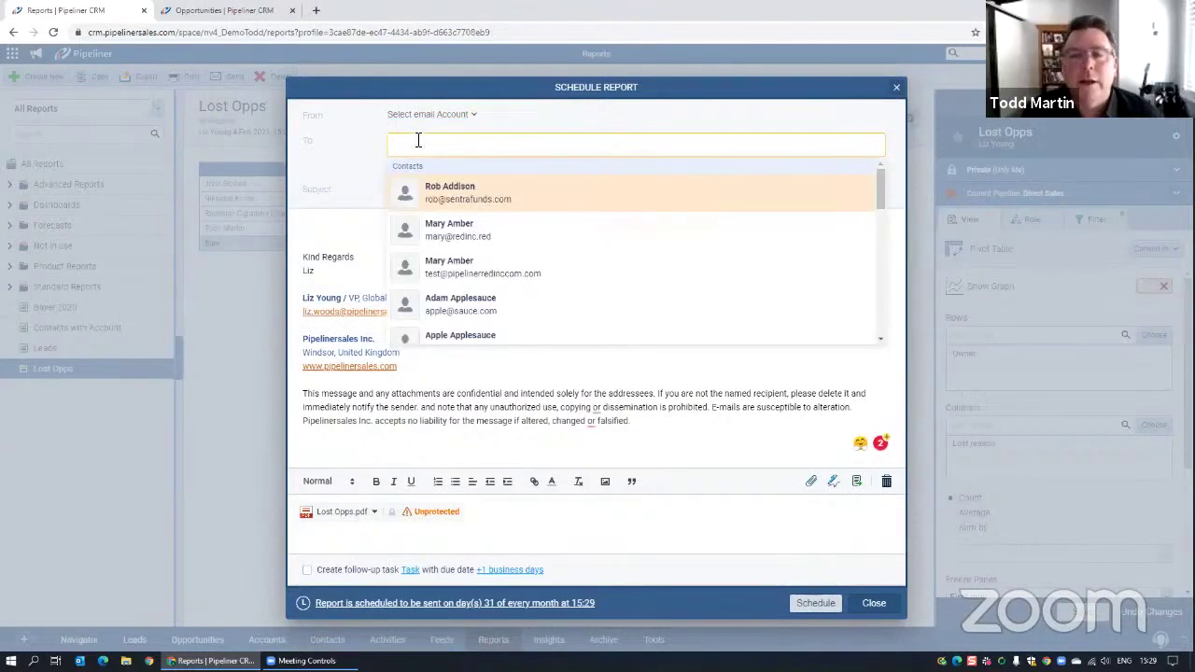
click(342, 226)
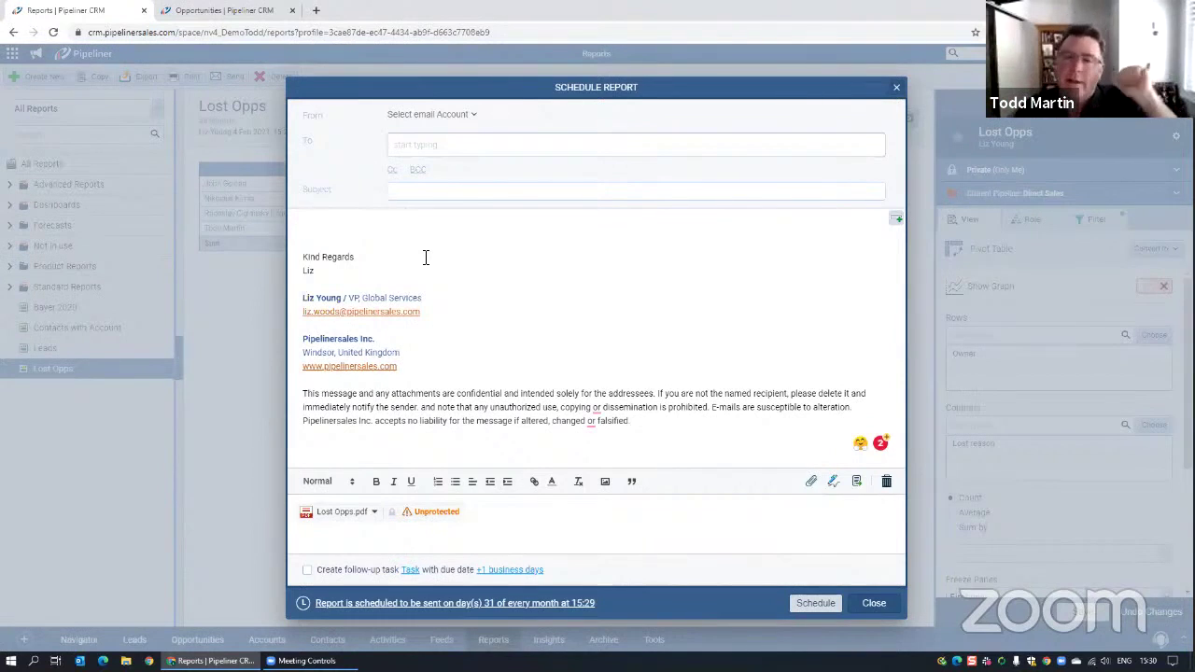
click(873, 604)
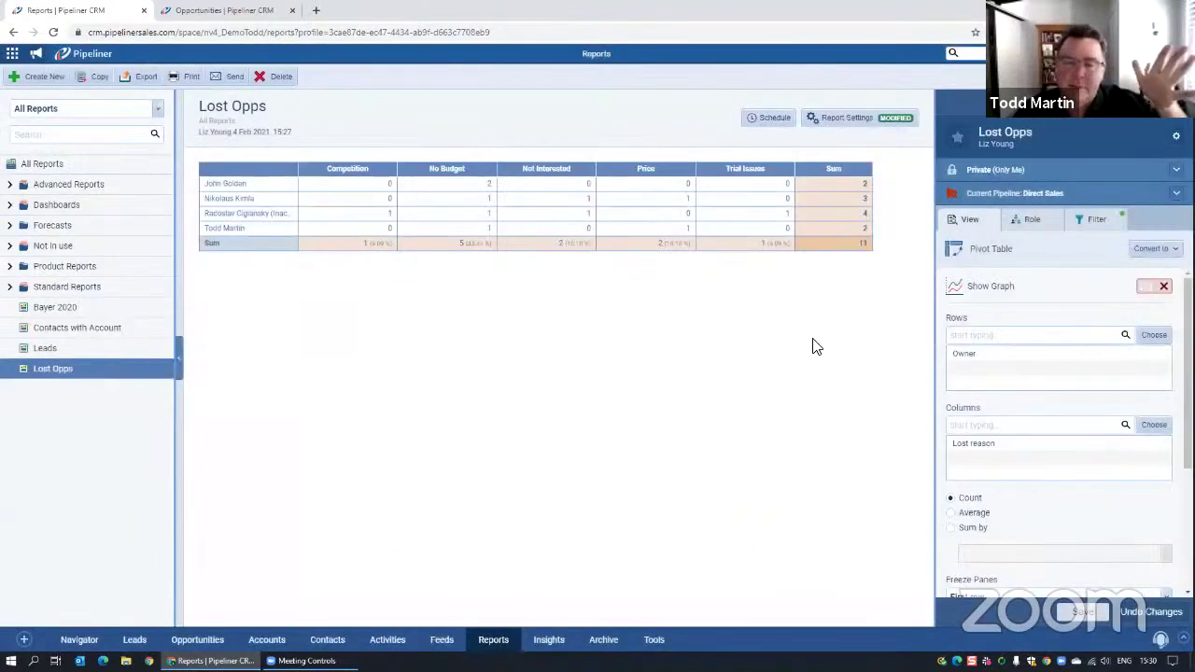
- Return to the Archive and check the documents attached to the Value Proposition and Engagement stages
click(593, 646)
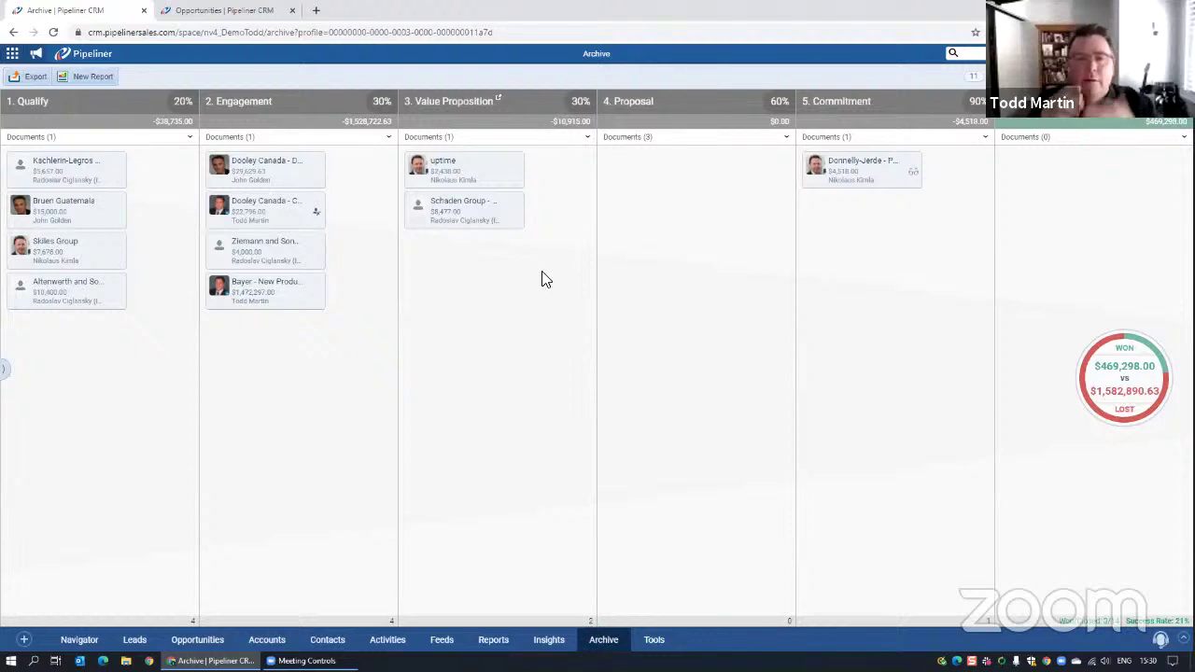
click(547, 140)
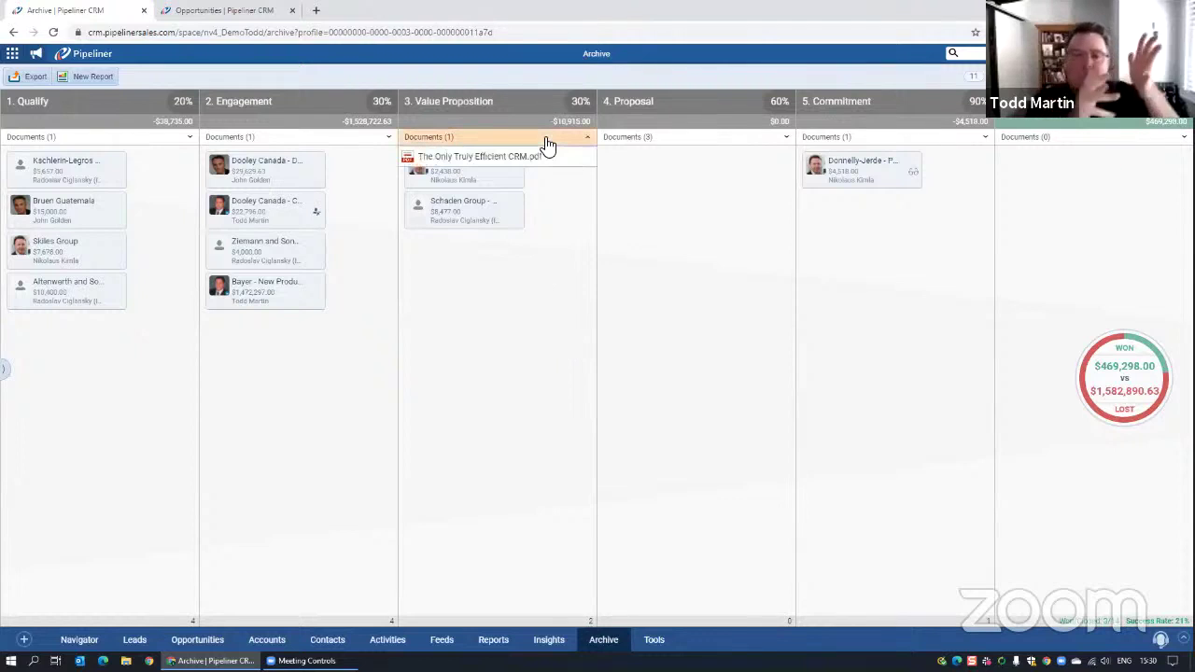
click(346, 145)
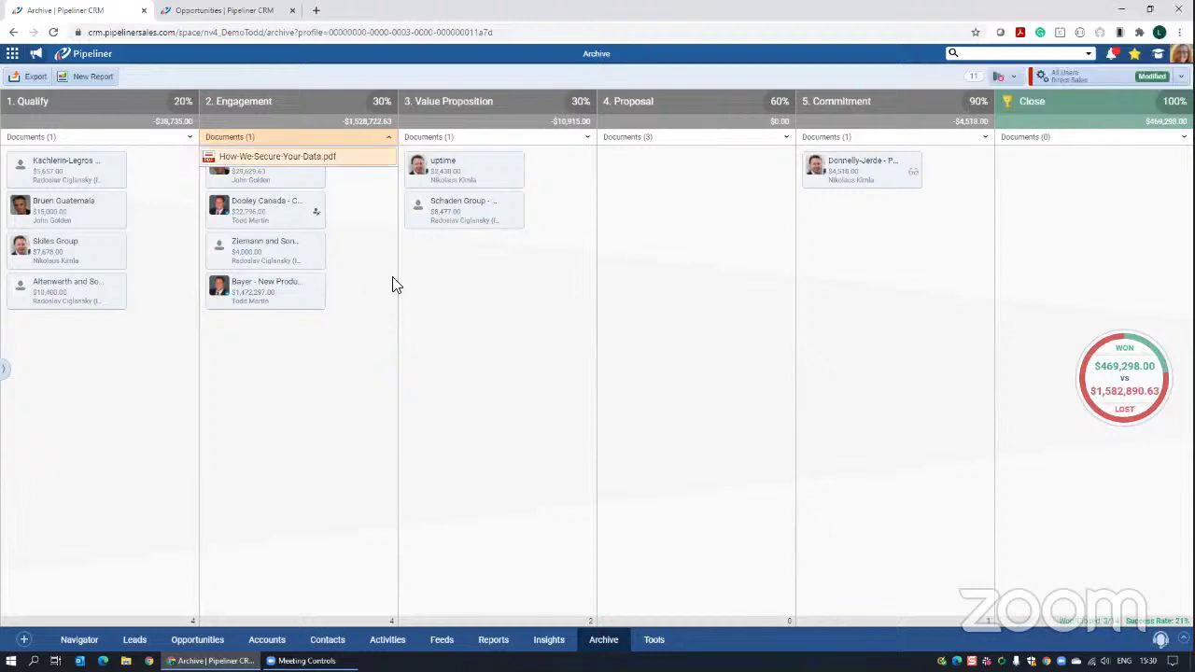
click(472, 399)
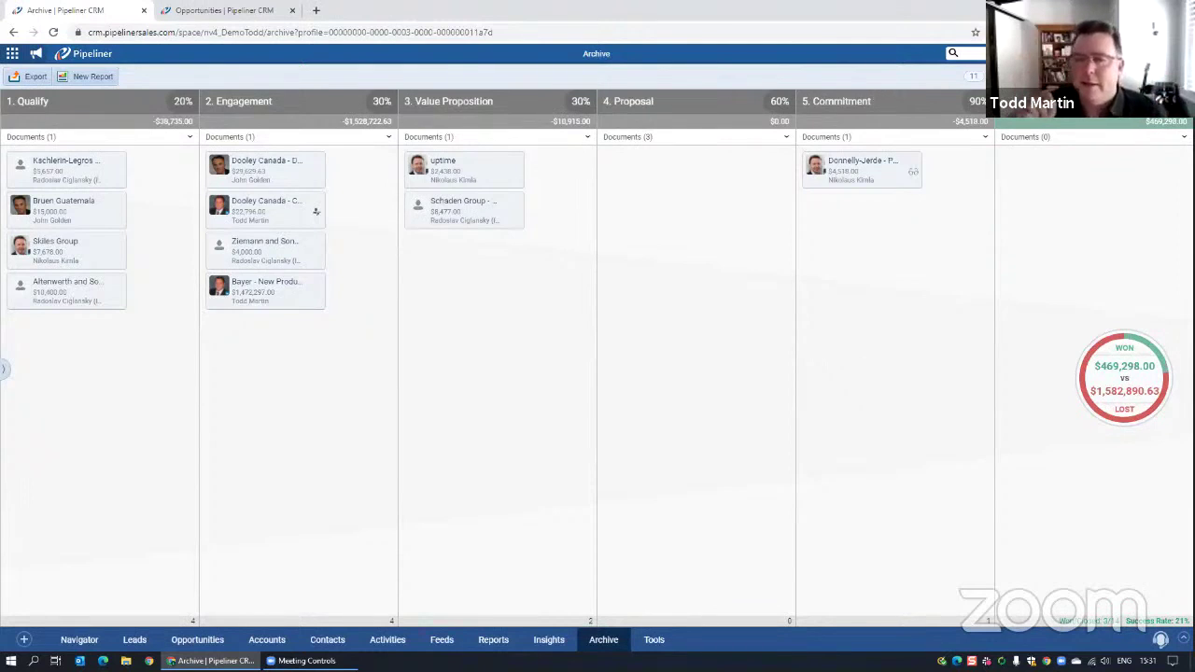
- Show the available help resources and locate Pipeliner Academy among them
click(1156, 53)
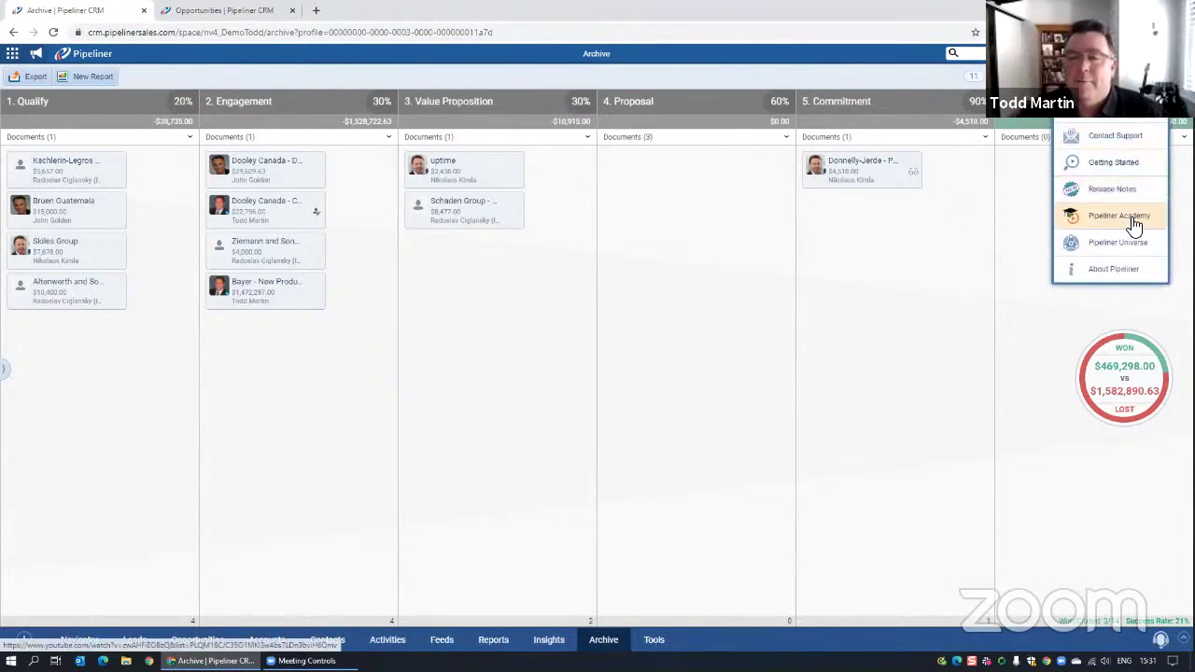